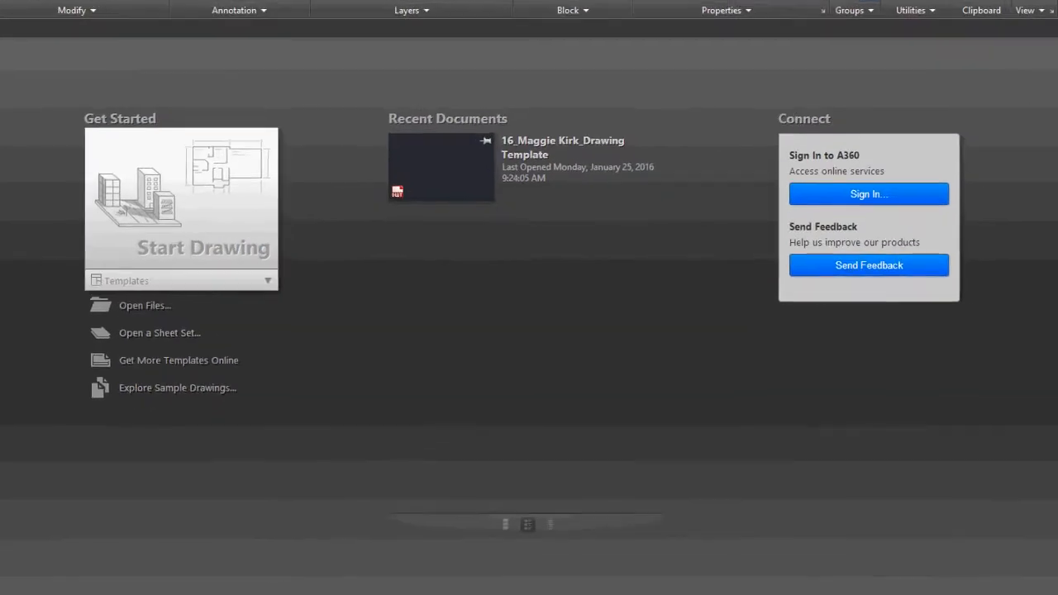
Open the drawing template file whose name starts with 16 from the Desktop folder
{"action": "key", "text": "ctrl+o"}
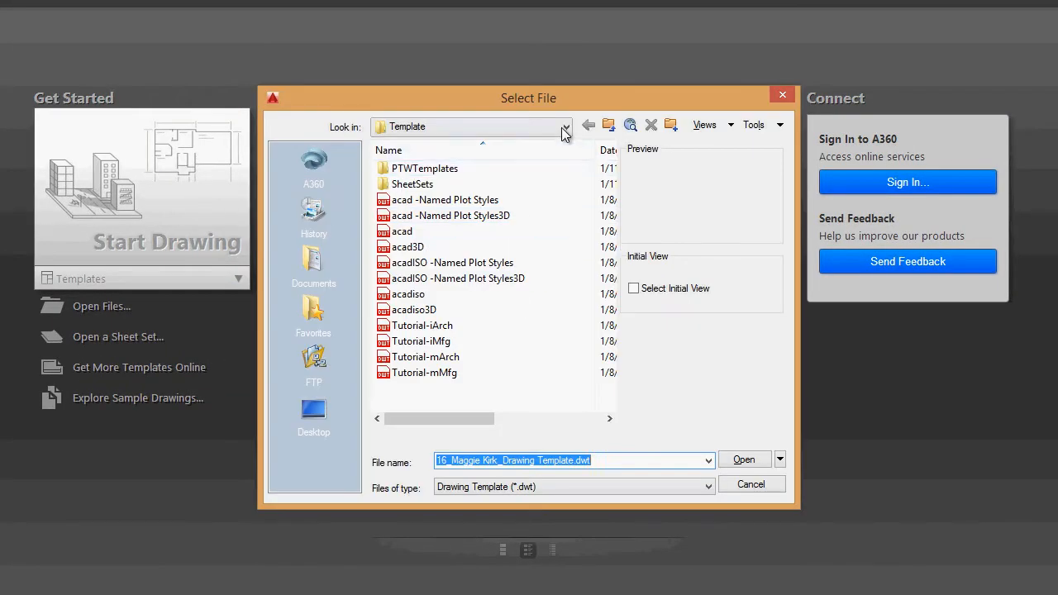
{"action": "left_click", "coordinate": [435, 127]}
{"action": "left_click_drag", "start_coordinate": [565, 233], "coordinate": [565, 142]}
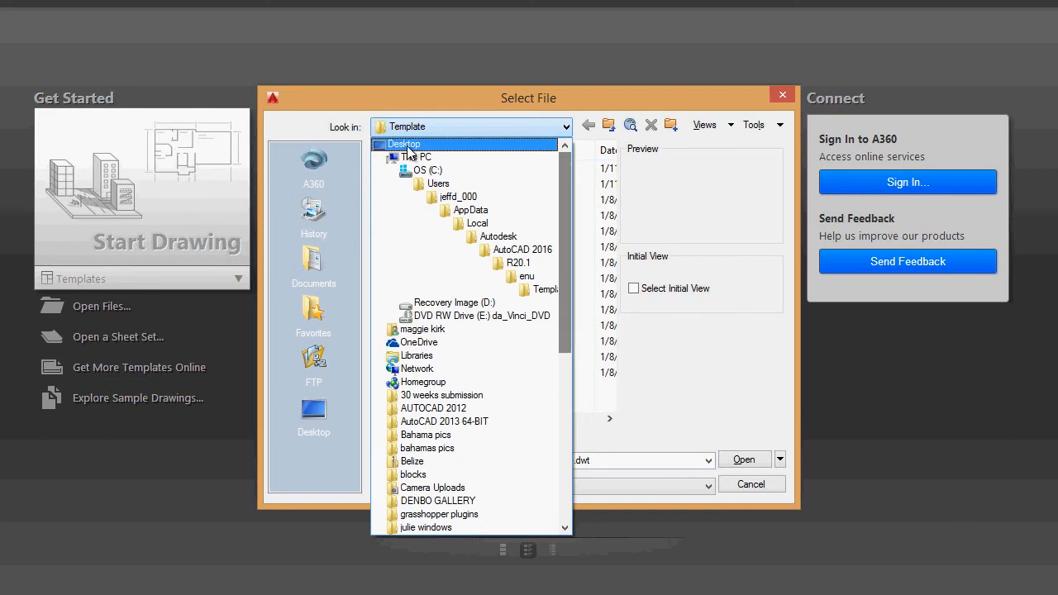
{"action": "left_click", "coordinate": [407, 144]}
{"action": "left_click_drag", "start_coordinate": [606, 226], "coordinate": [610, 370]}
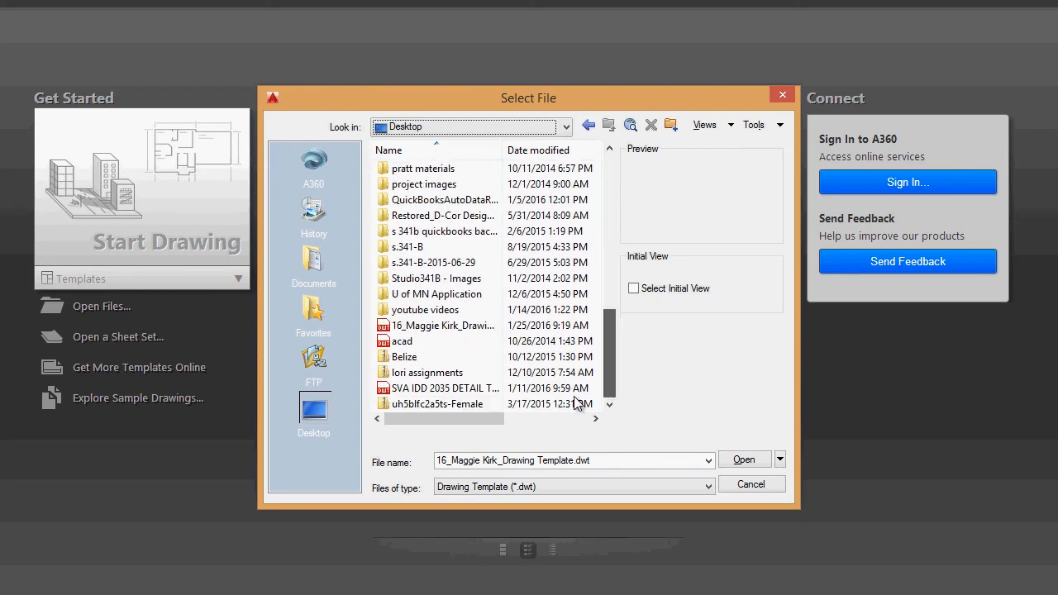
{"action": "left_click", "coordinate": [445, 331]}
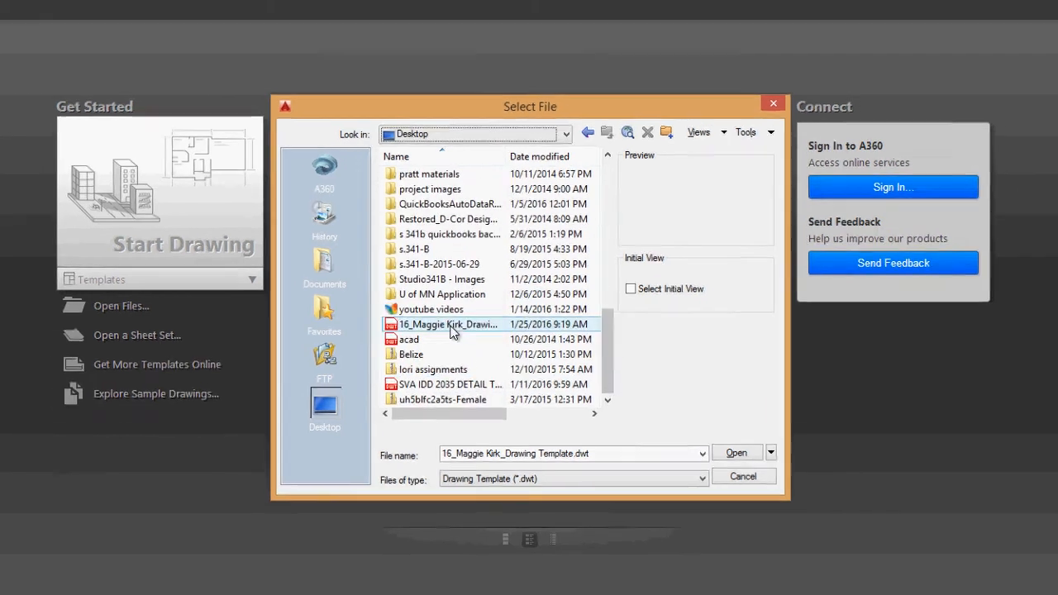
{"action": "double_click", "coordinate": [451, 330]}
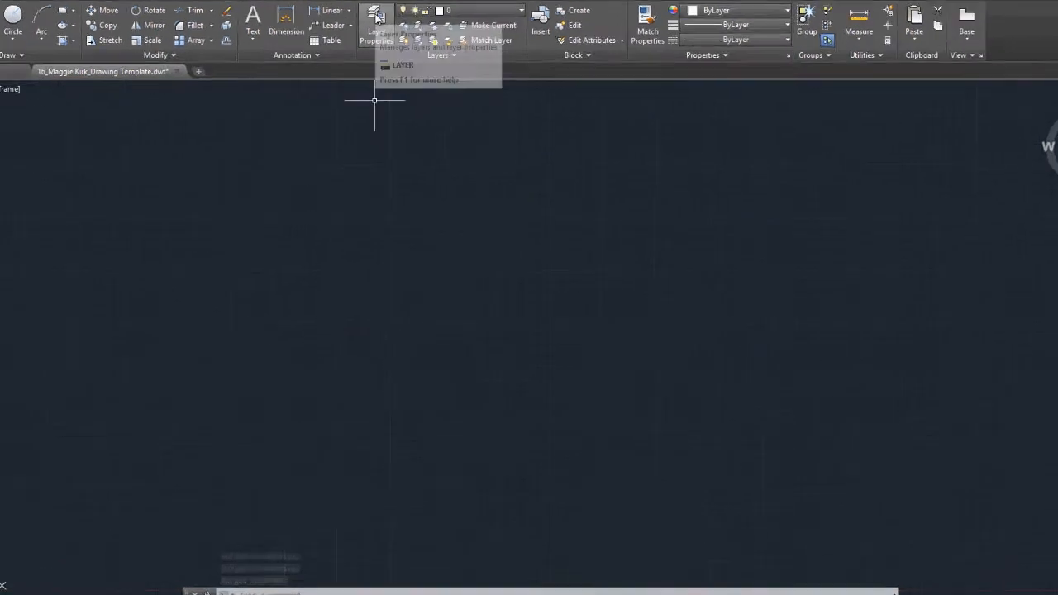
Create a layer named a-plan-wall in the layer properties manager and accept white as its color
{"action": "left_click", "coordinate": [381, 24]}
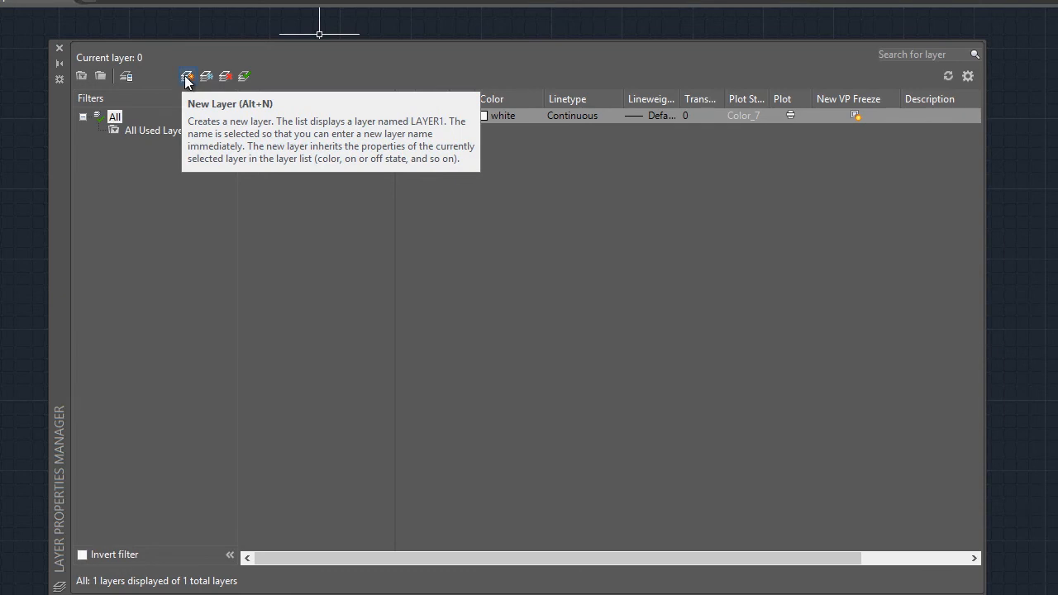
{"action": "key", "text": "alt+n"}
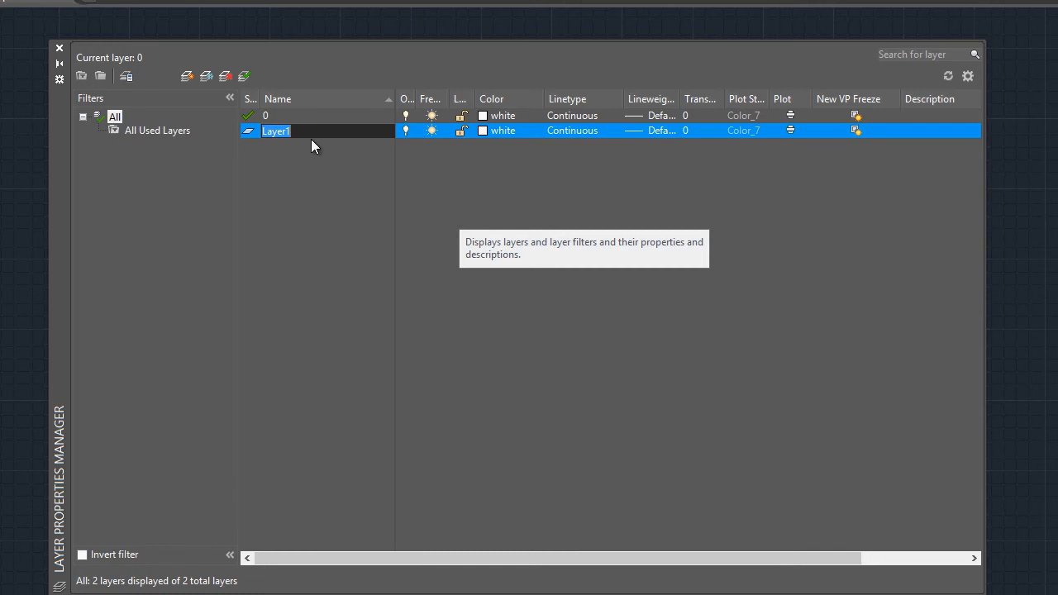
{"action": "type", "text": "a-plan-wall"}
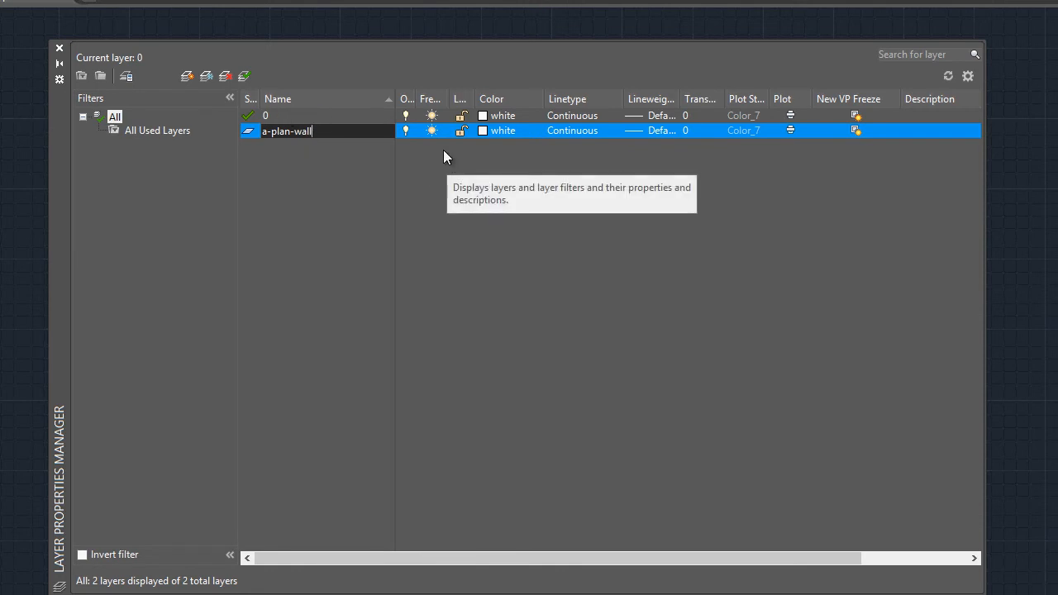
{"action": "key", "text": "Return"}
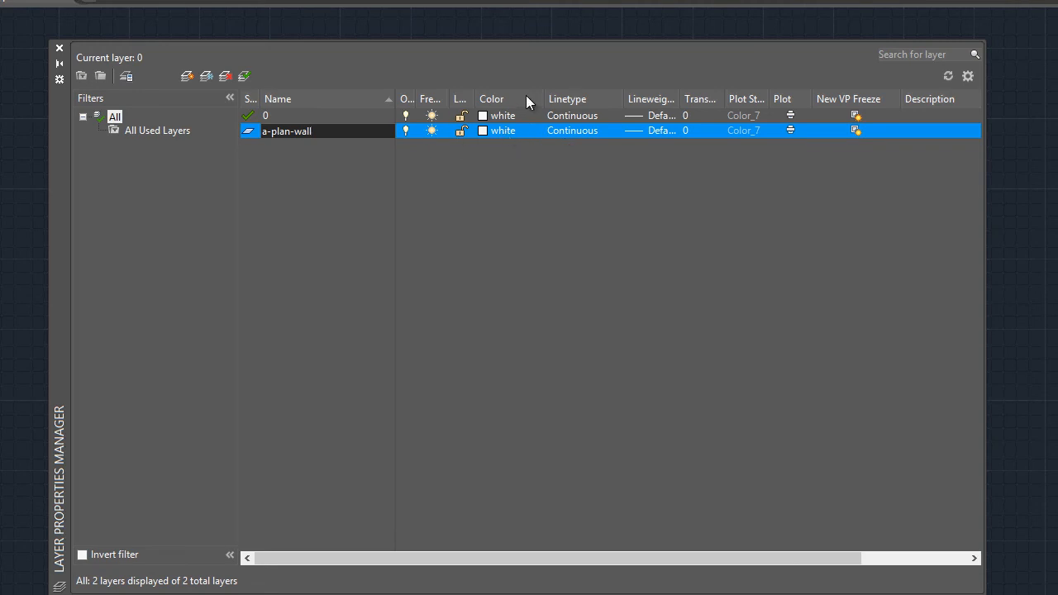
{"action": "left_click", "coordinate": [489, 133]}
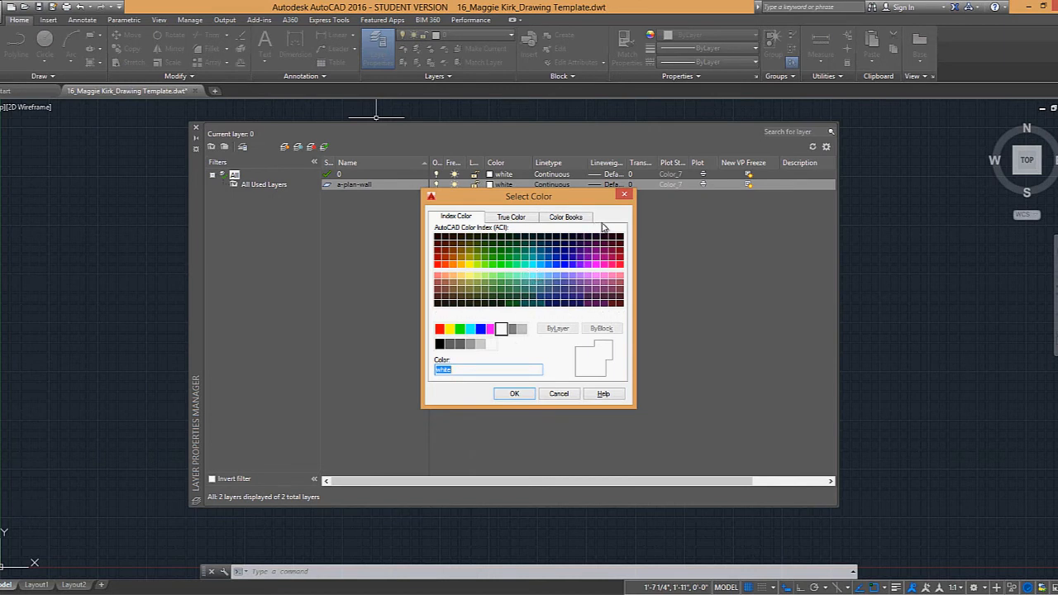
{"action": "left_click", "coordinate": [520, 392]}
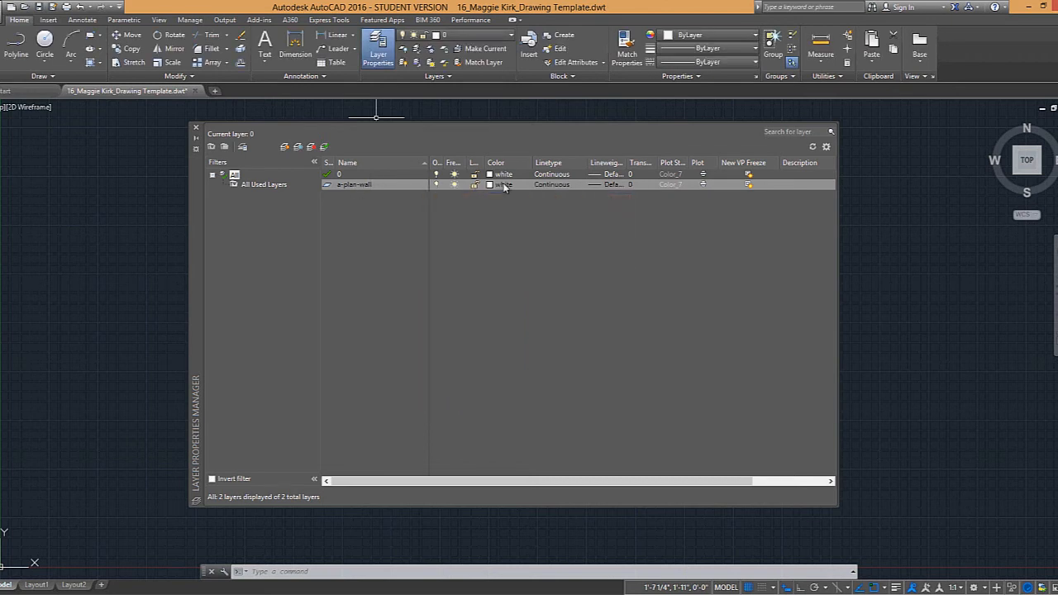
{"action": "left_click", "coordinate": [496, 187]}
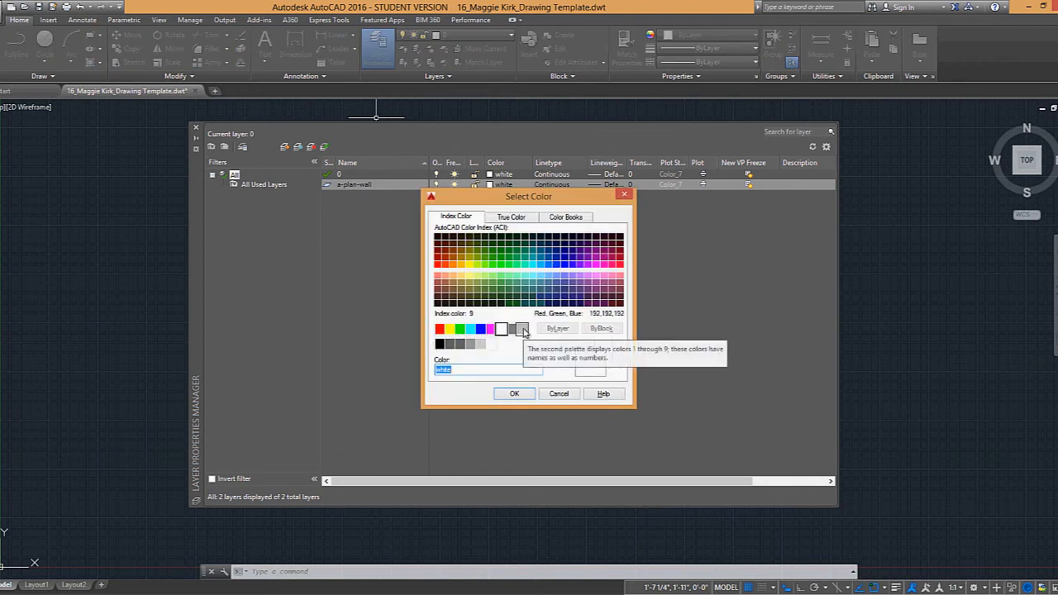
{"action": "left_click", "coordinate": [514, 394]}
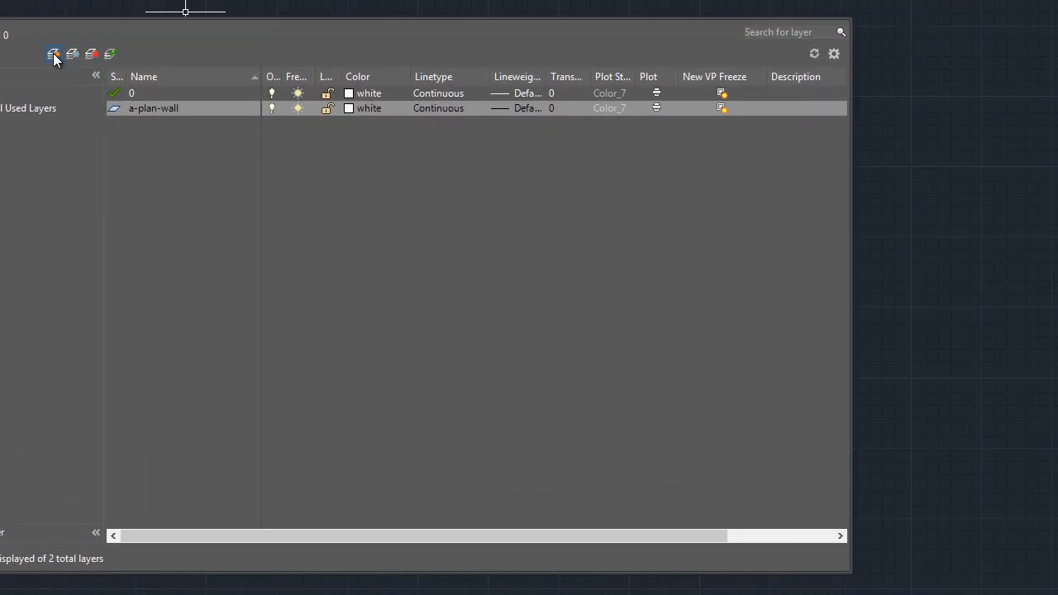
Create a layer named a-plan-glaz and set its color to green
{"action": "left_click", "coordinate": [53, 55]}
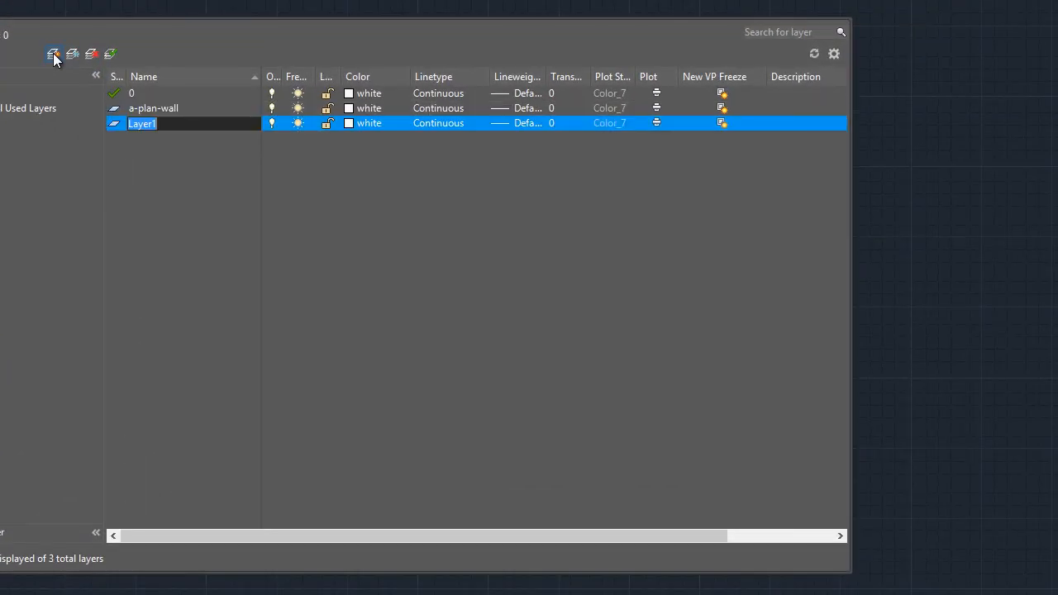
{"action": "type", "text": "a-plan-glaz"}
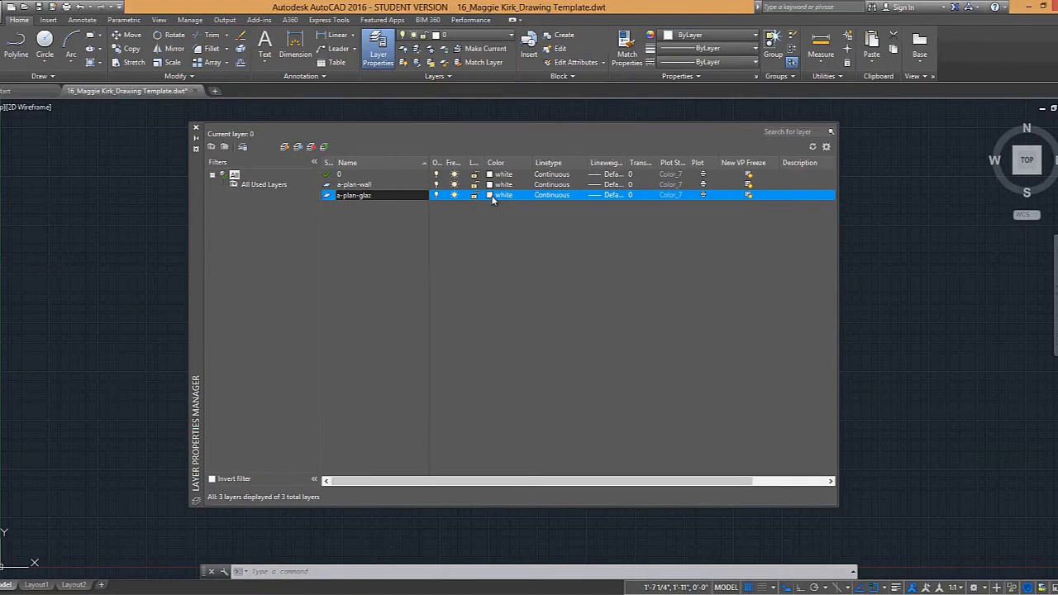
{"action": "left_click", "coordinate": [492, 196]}
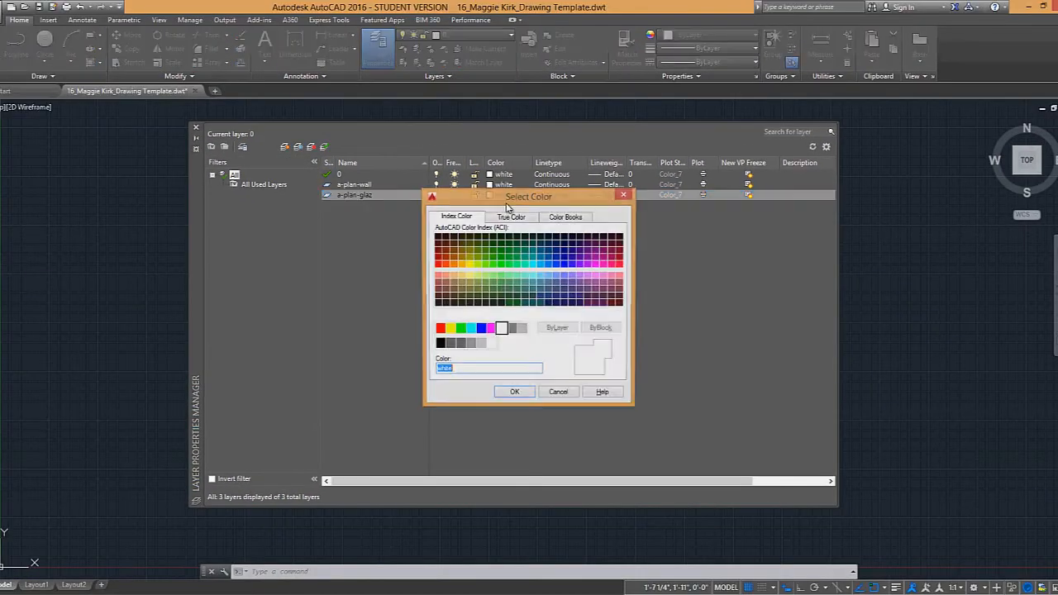
{"action": "left_click", "coordinate": [461, 329]}
{"action": "left_click", "coordinate": [514, 393]}
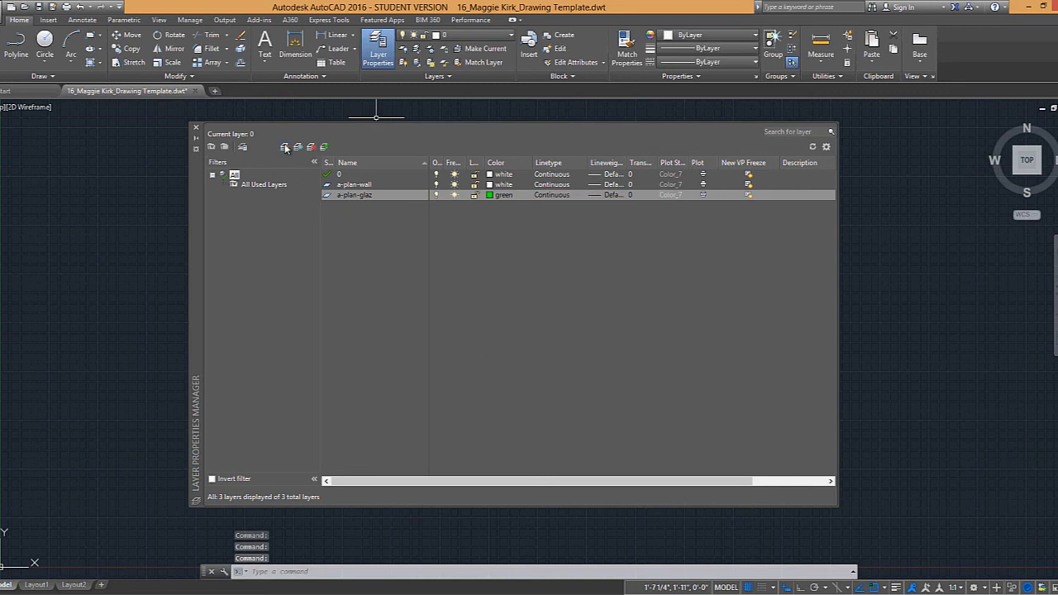
Create a layer named a-plan-lvl and set its color to blue
{"action": "left_click", "coordinate": [285, 148]}
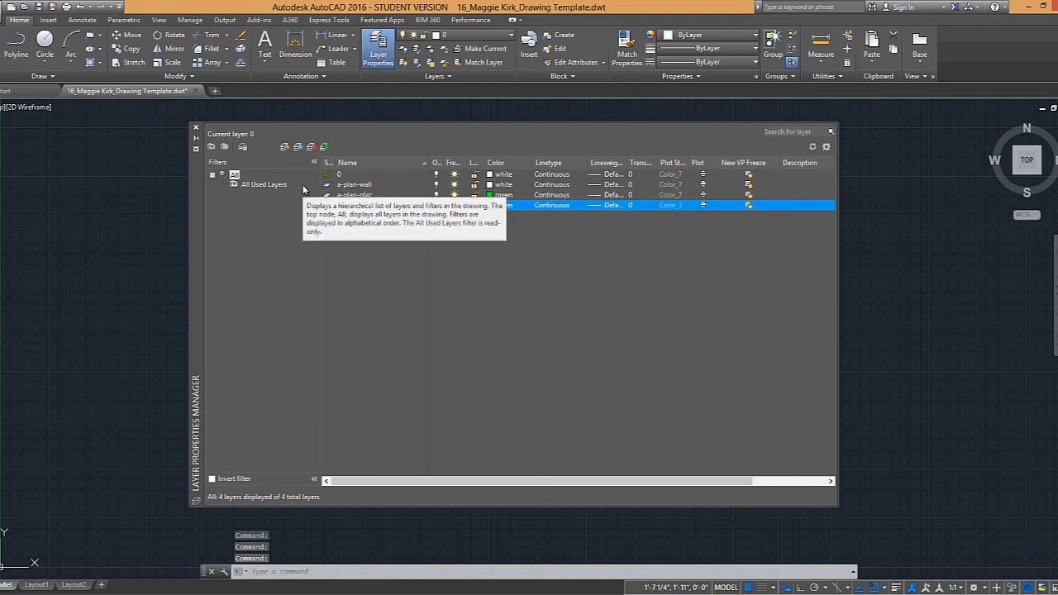
{"action": "type", "text": "a-plan-lvl"}
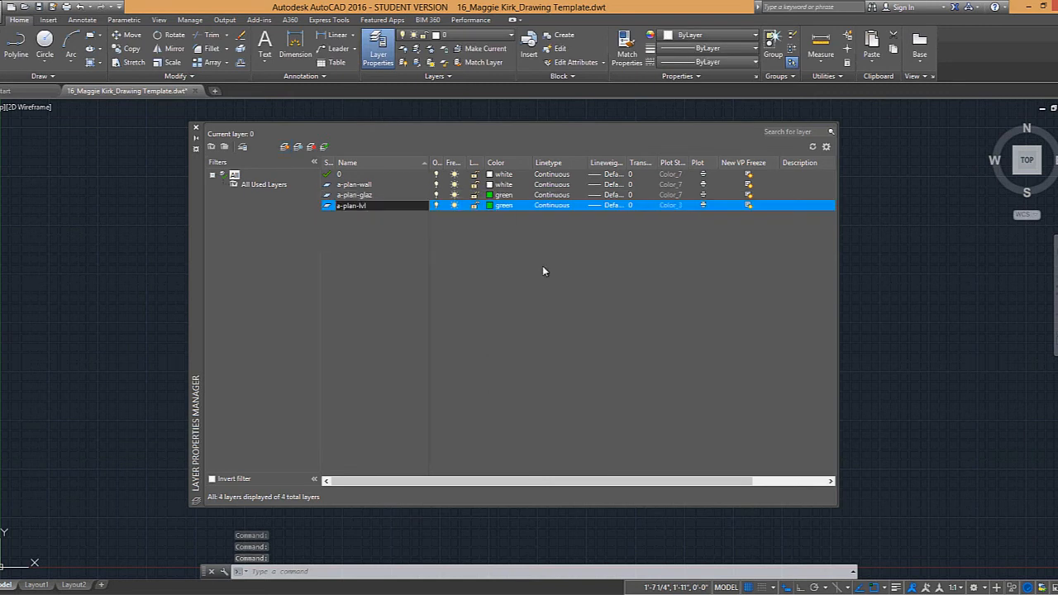
{"action": "left_click", "coordinate": [492, 205]}
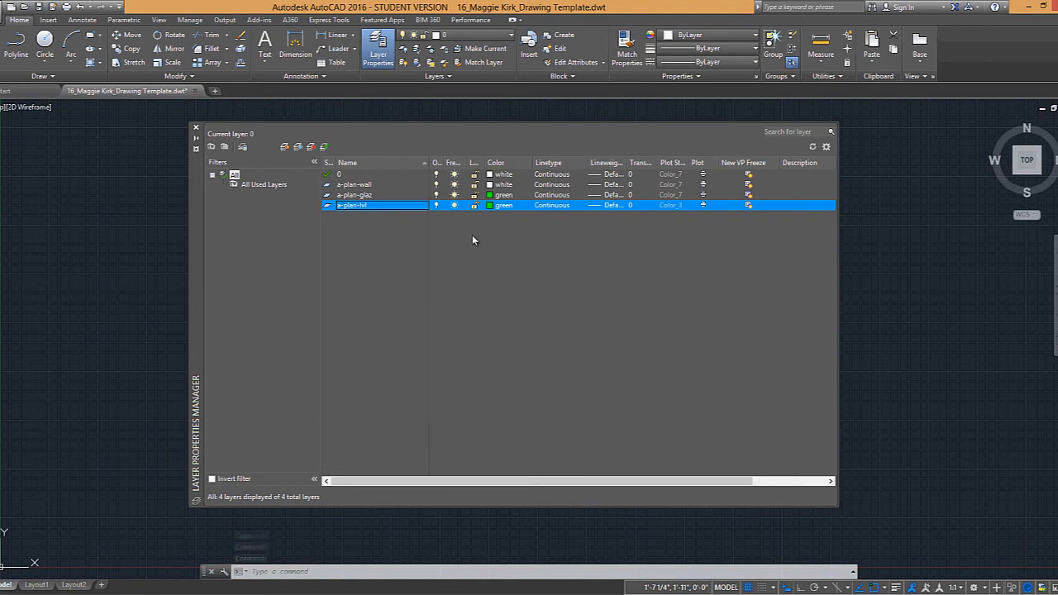
{"action": "left_click", "coordinate": [481, 329]}
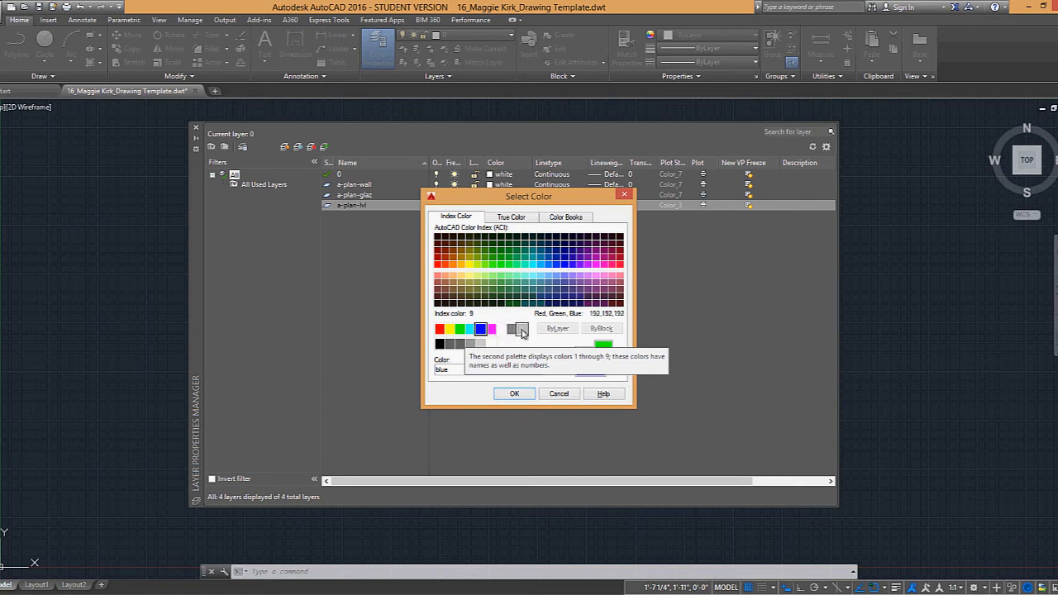
{"action": "left_click", "coordinate": [516, 394]}
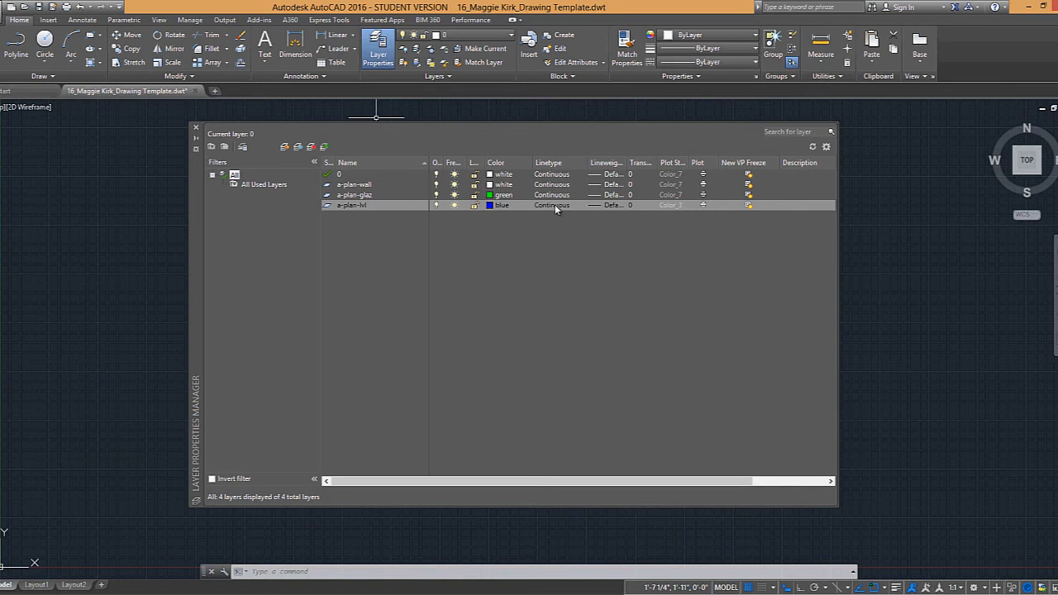
Create a layer named a-plan-hddn and set its color to index color 8
{"action": "left_click", "coordinate": [284, 147]}
{"action": "type", "text": "a-"}
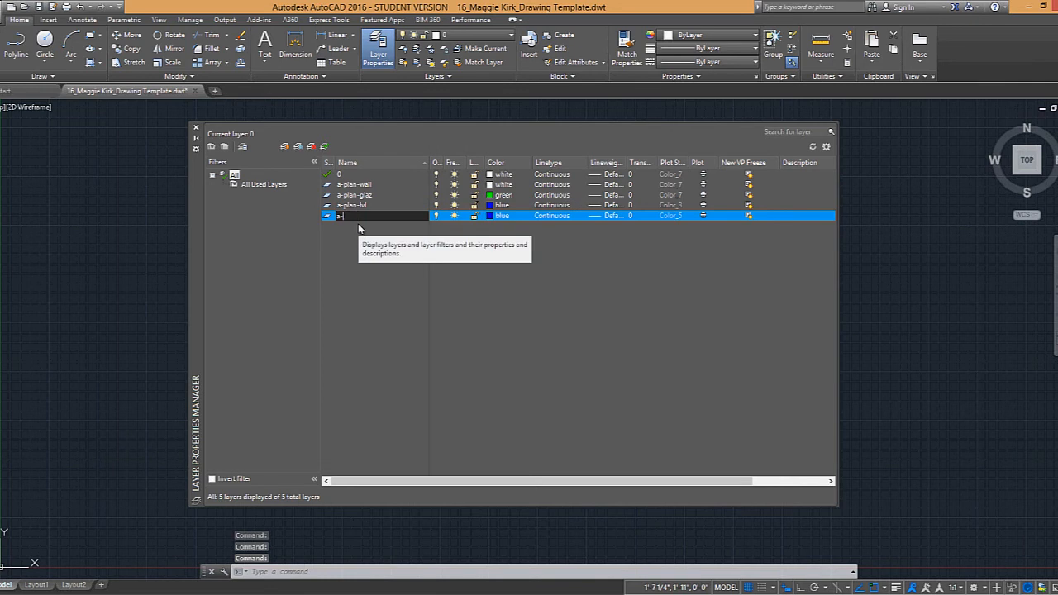
{"action": "type", "text": "plan-hddn"}
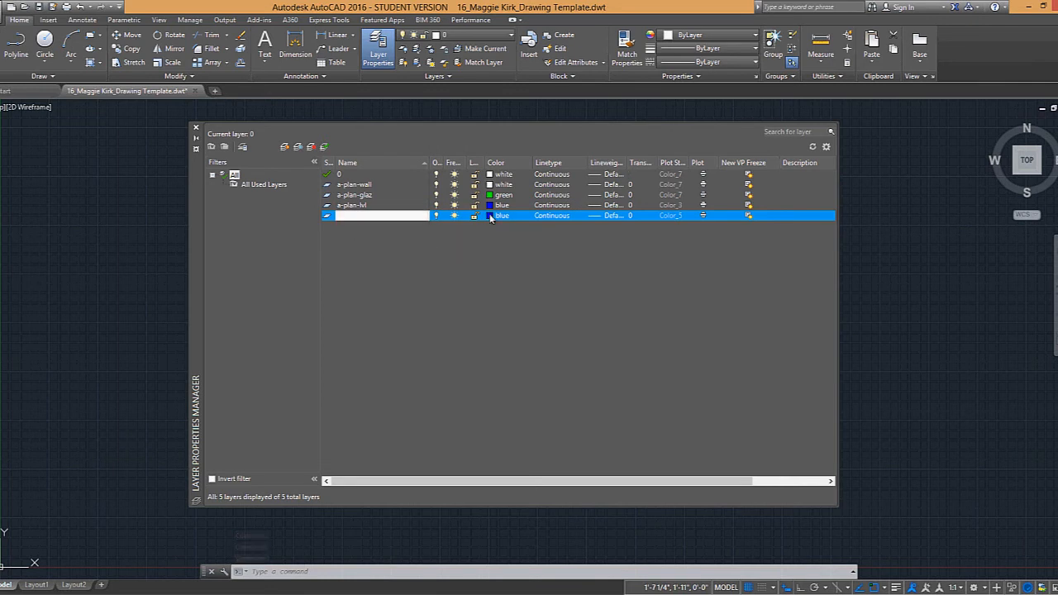
{"action": "left_click", "coordinate": [501, 216]}
{"action": "left_click", "coordinate": [511, 329]}
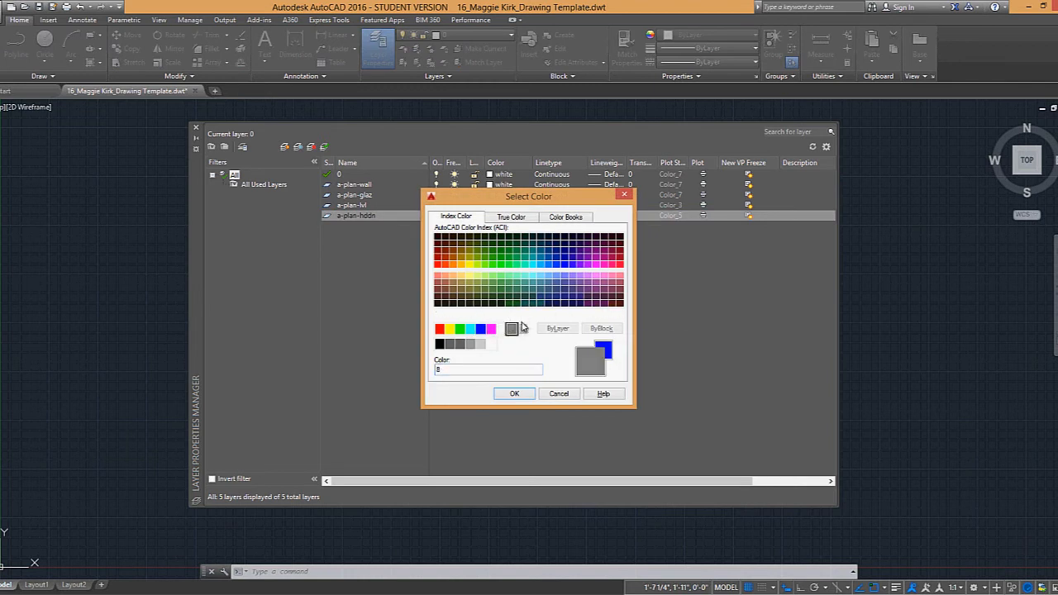
{"action": "left_click", "coordinate": [514, 395]}
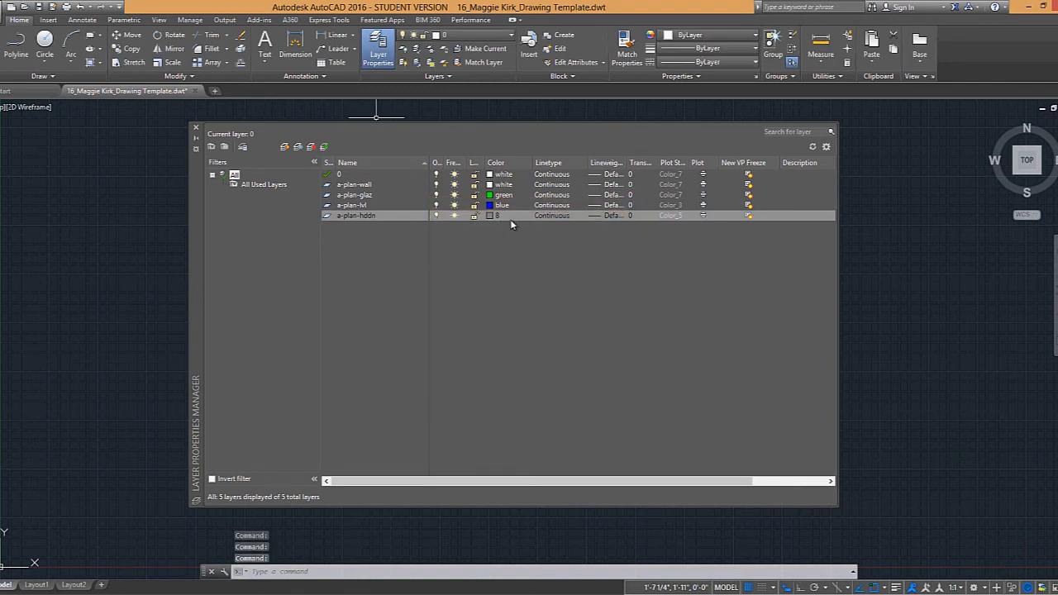
Load the HIDDEN linetype from acad.lin and assign it to the a-plan-hddn layer
{"action": "left_click", "coordinate": [561, 217]}
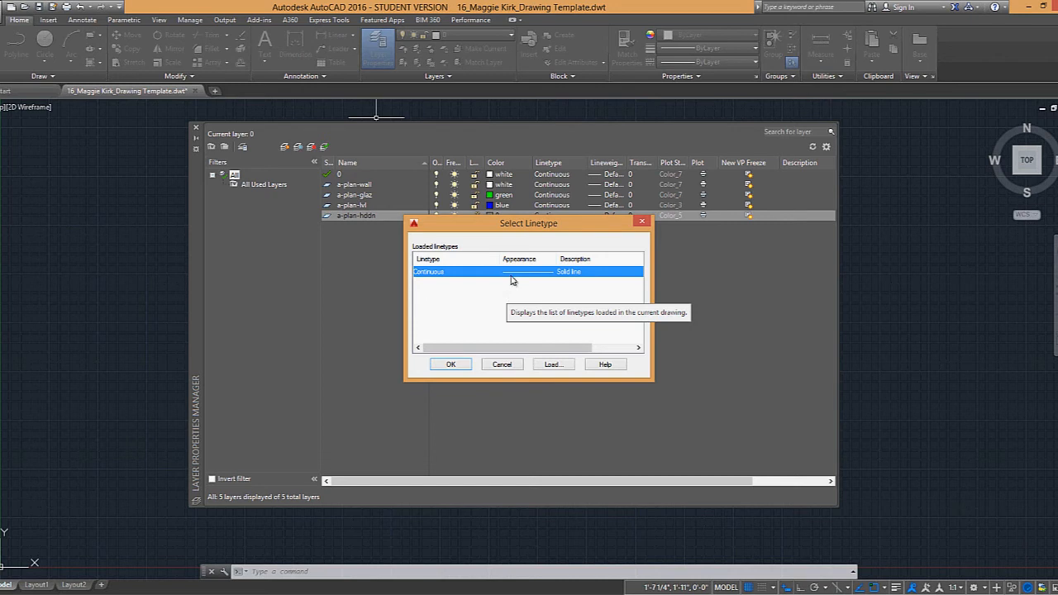
{"action": "left_click", "coordinate": [552, 365]}
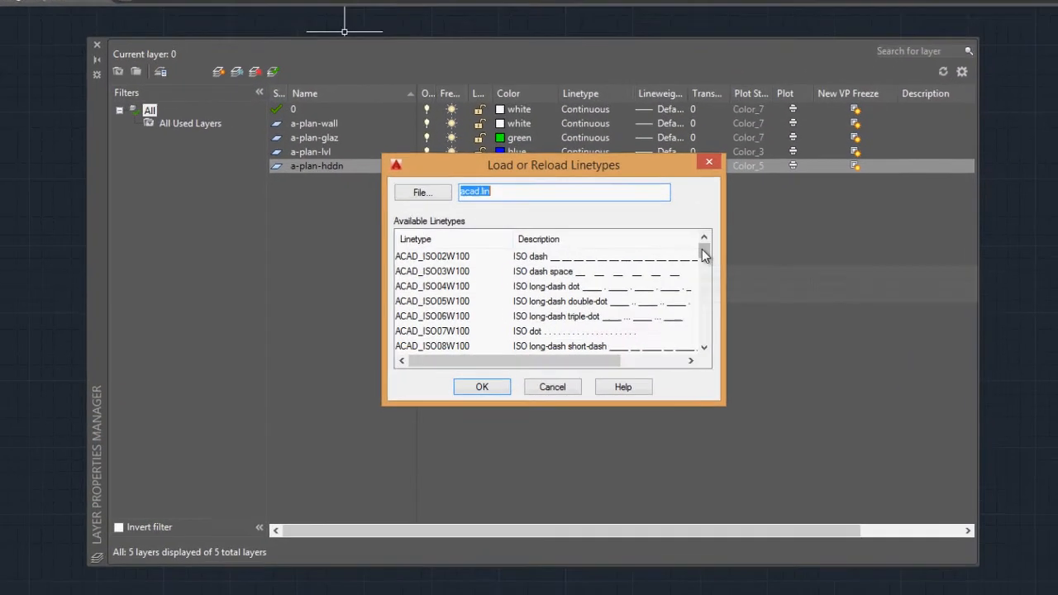
{"action": "left_click_drag", "start_coordinate": [638, 277], "coordinate": [638, 298]}
{"action": "left_click_drag", "start_coordinate": [706, 281], "coordinate": [702, 329]}
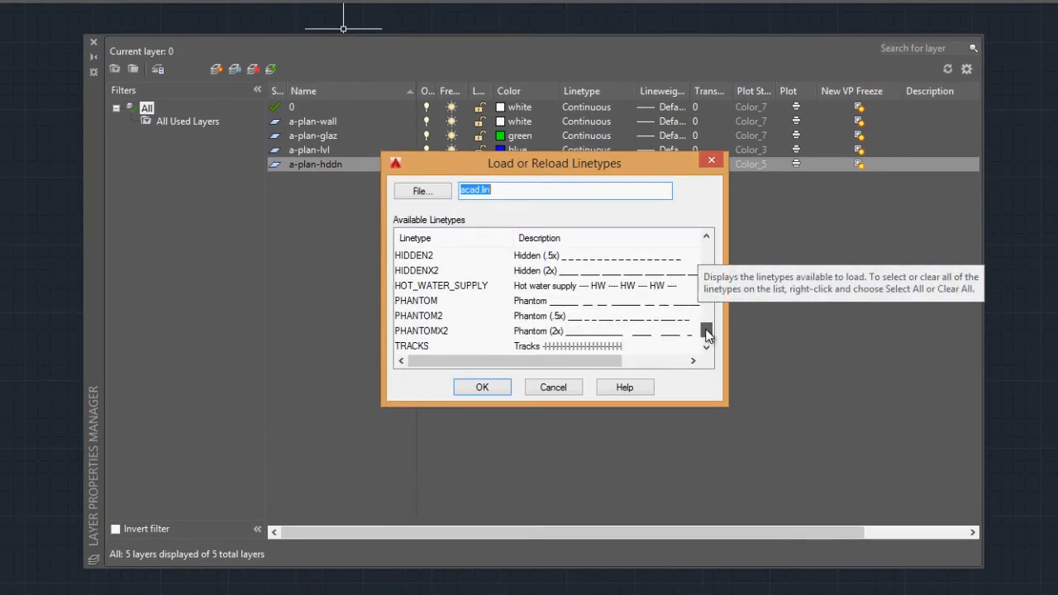
{"action": "scroll", "coordinate": [398, 273], "scroll_direction": "up", "scroll_amount": 1}
{"action": "left_click", "coordinate": [399, 272]}
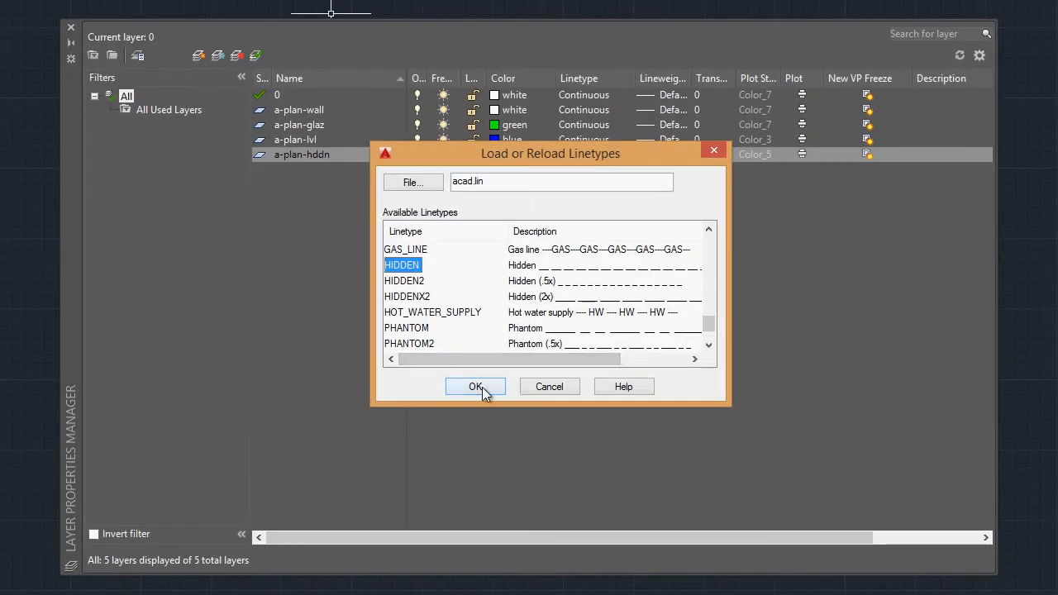
{"action": "left_click", "coordinate": [475, 387]}
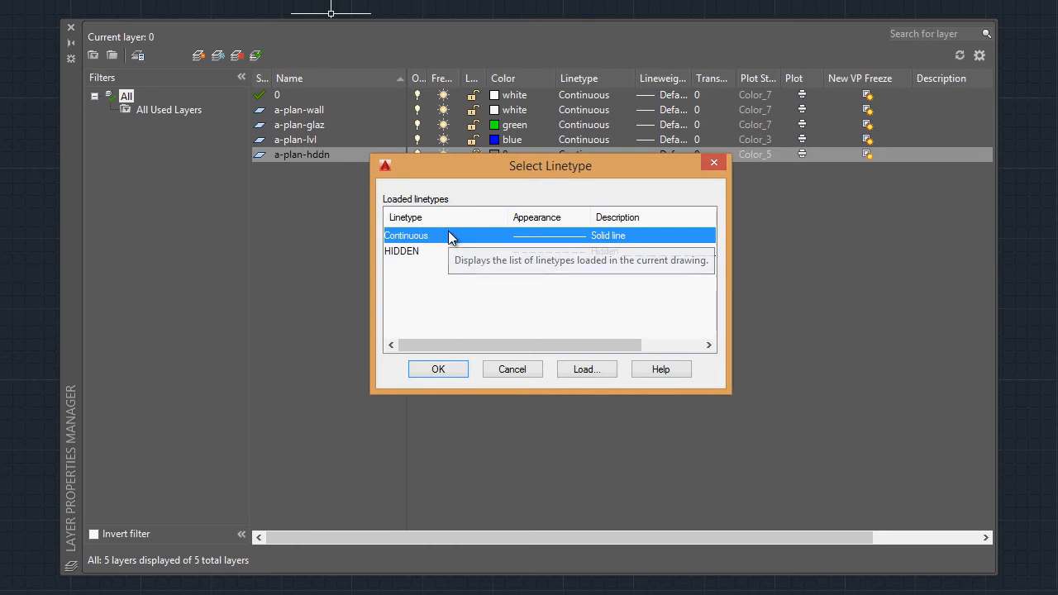
{"action": "left_click", "coordinate": [418, 251]}
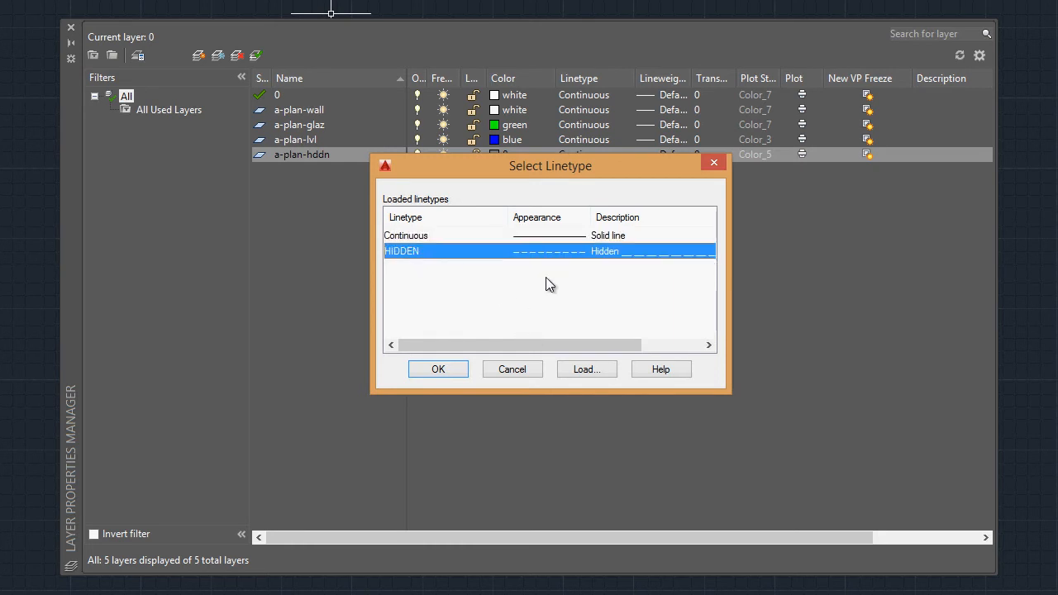
{"action": "left_click", "coordinate": [451, 369]}
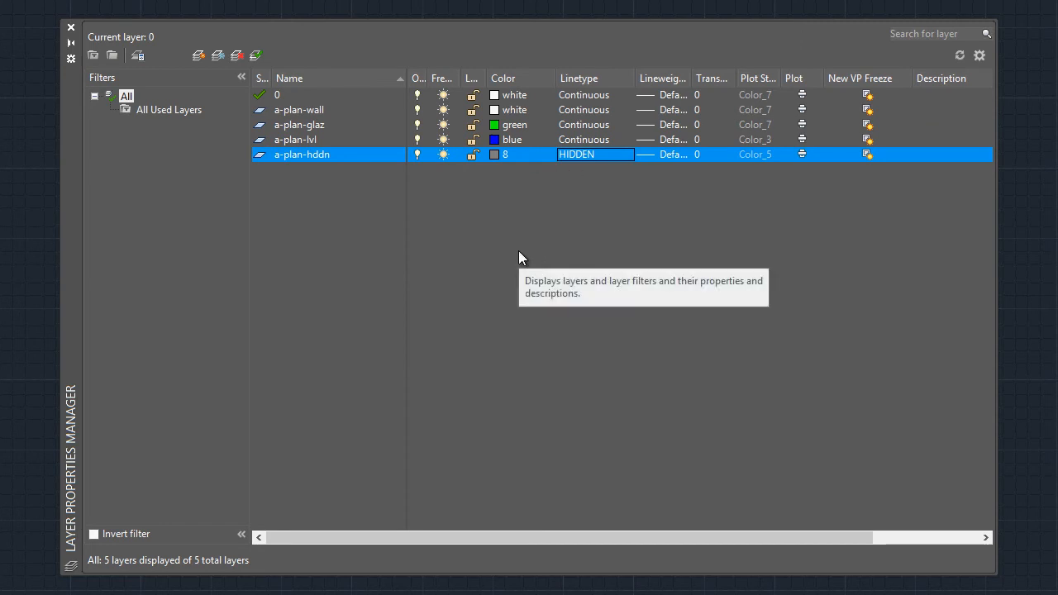
Browse the linetypes available in acad.lin without loading another one for the a-plan-hddn layer
{"action": "left_click", "coordinate": [592, 367]}
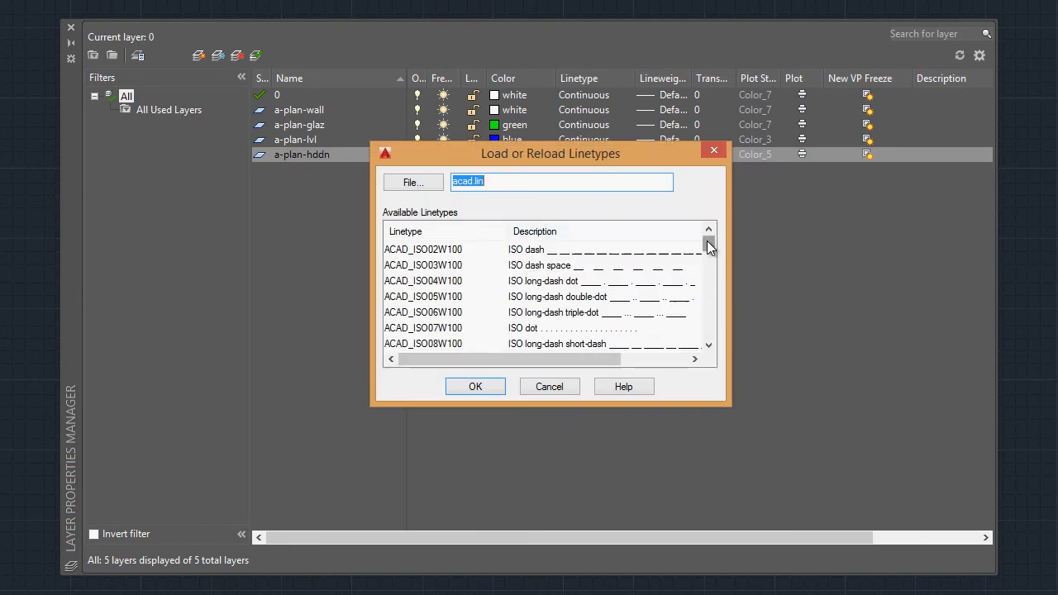
{"action": "left_click_drag", "start_coordinate": [708, 247], "coordinate": [708, 267]}
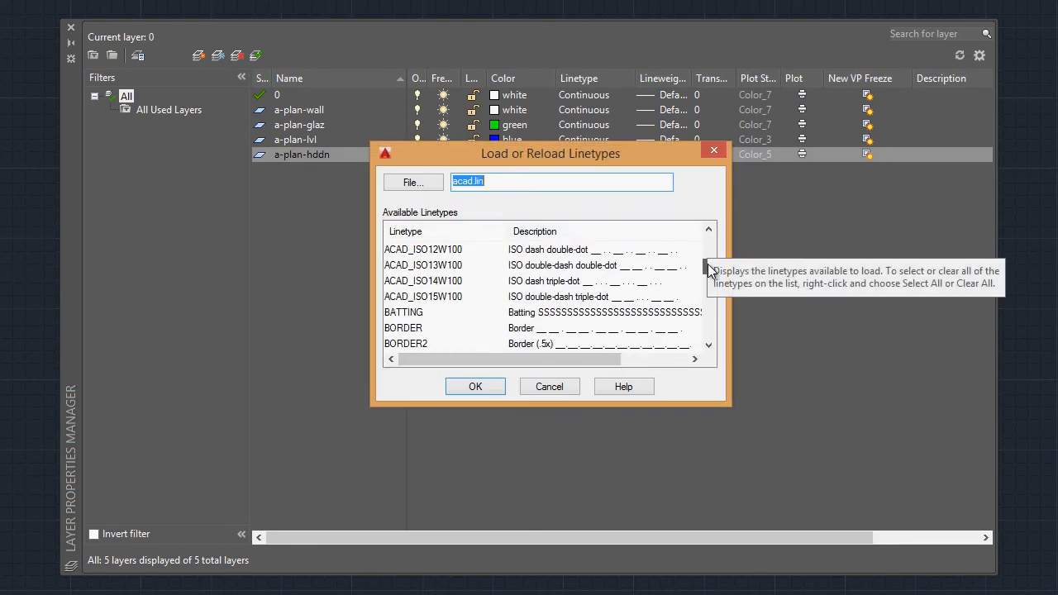
{"action": "left_click", "coordinate": [550, 387]}
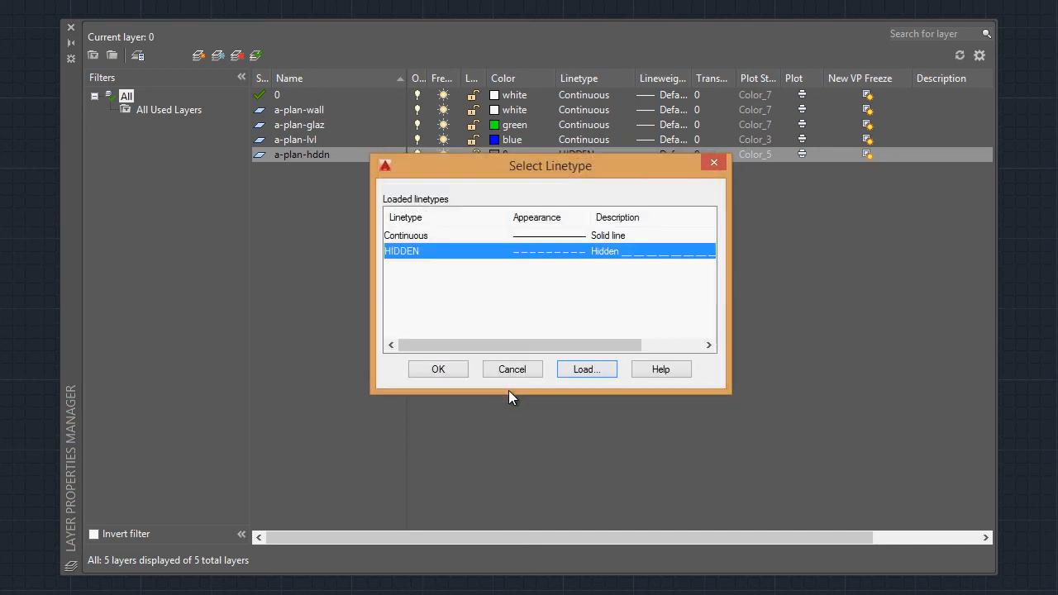
{"action": "left_click", "coordinate": [711, 165]}
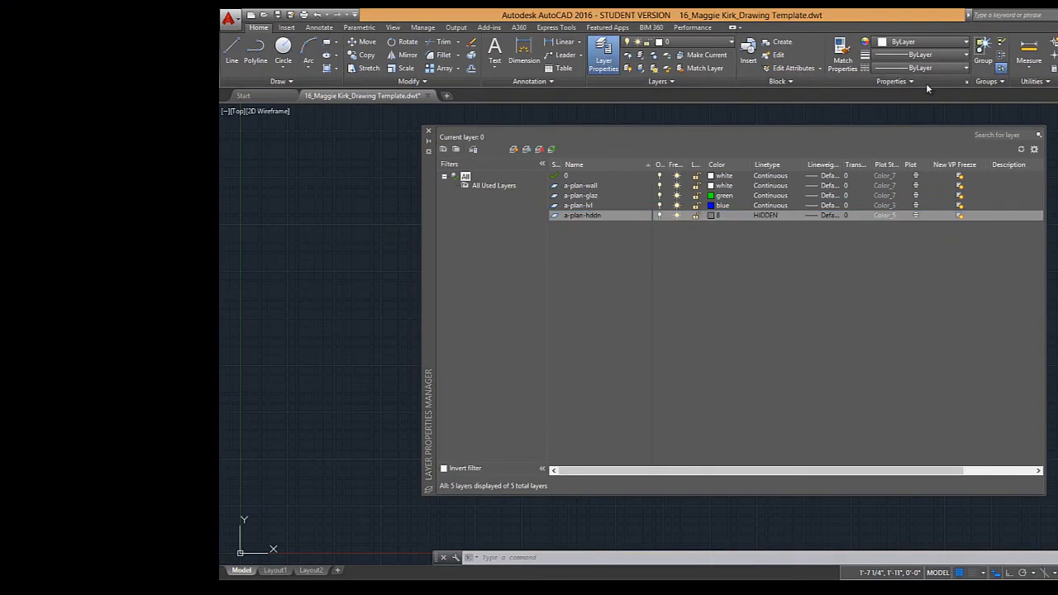
Close the layer manager, then save the drawing template with its plan layers and close it
{"action": "left_click", "coordinate": [429, 133]}
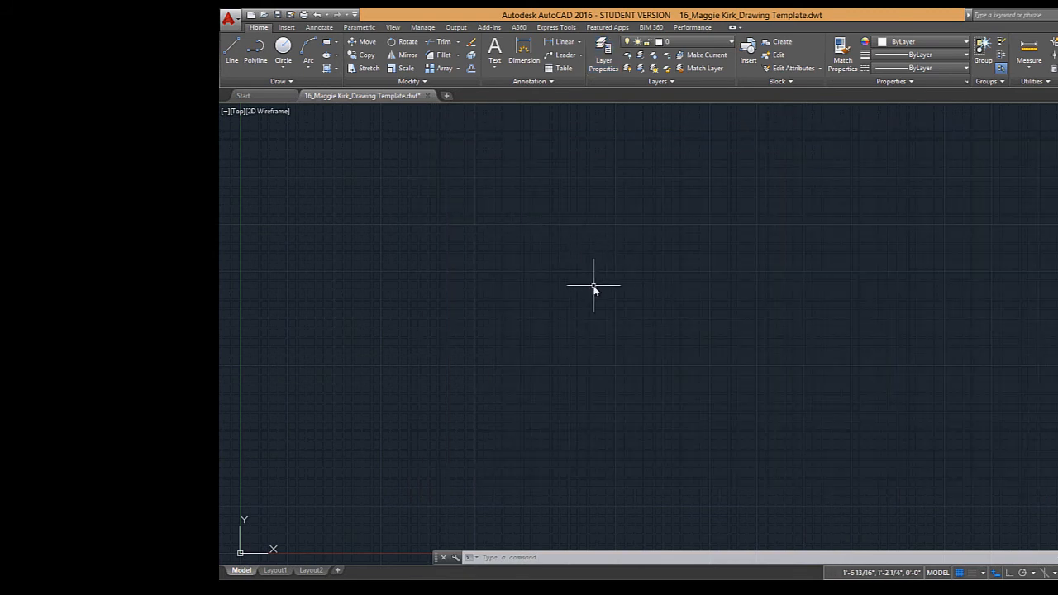
{"action": "left_click", "coordinate": [731, 43]}
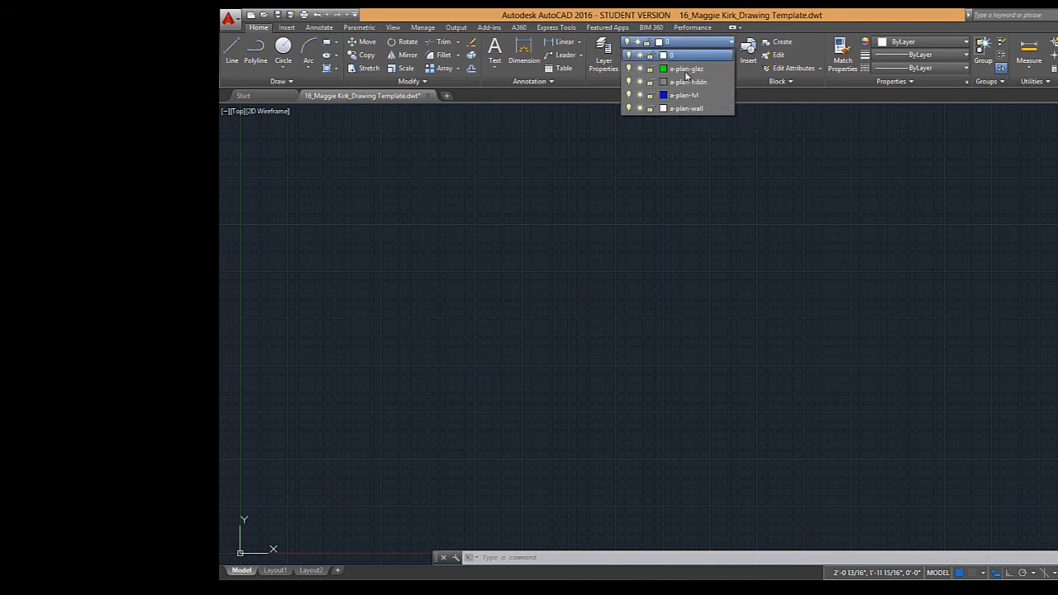
{"action": "left_click", "coordinate": [745, 156]}
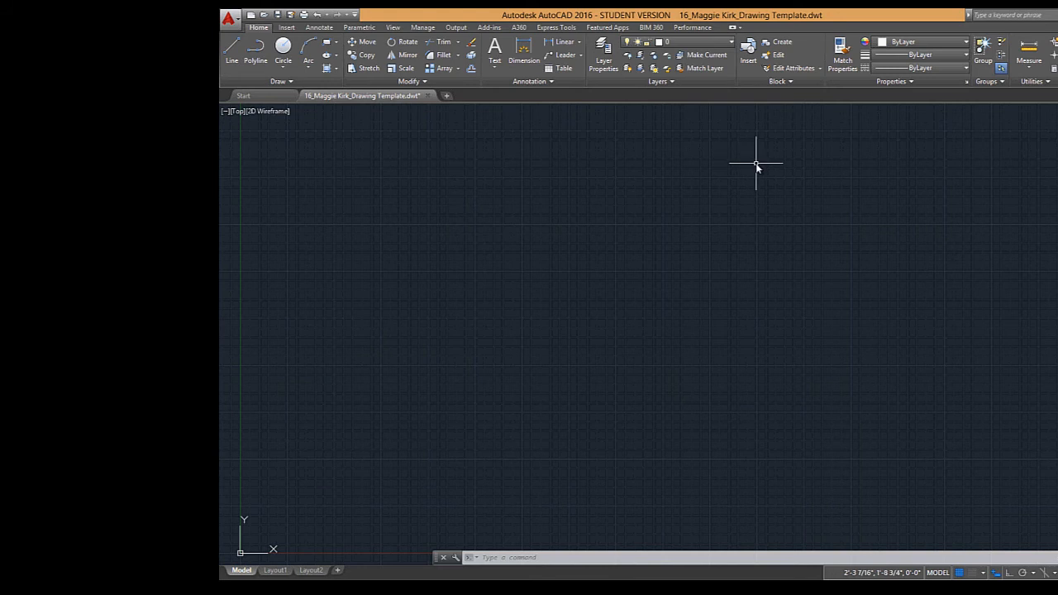
{"action": "left_click", "coordinate": [278, 15]}
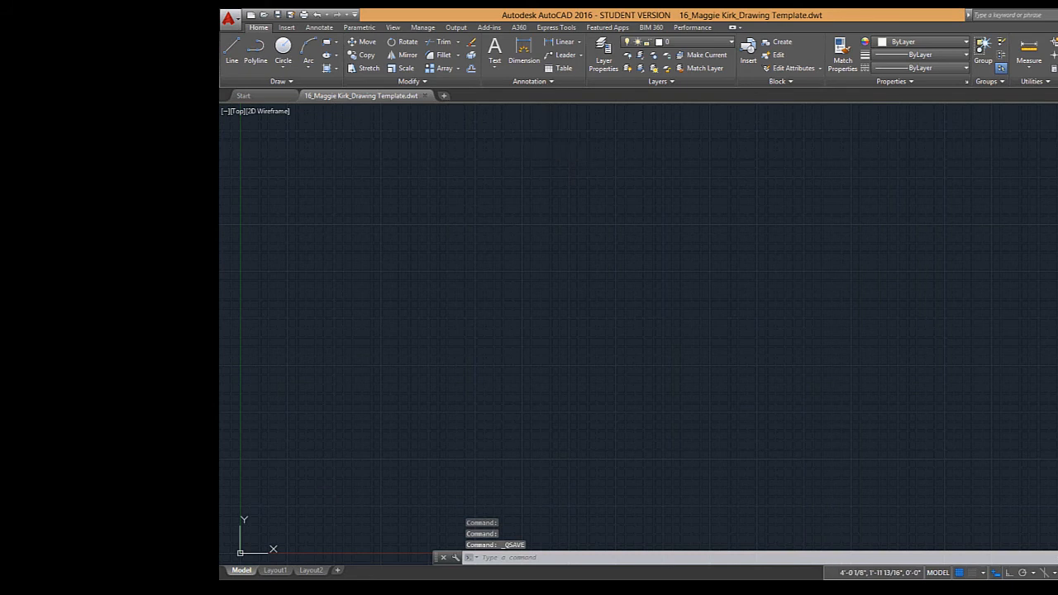
{"action": "key", "text": "ctrl+F4"}
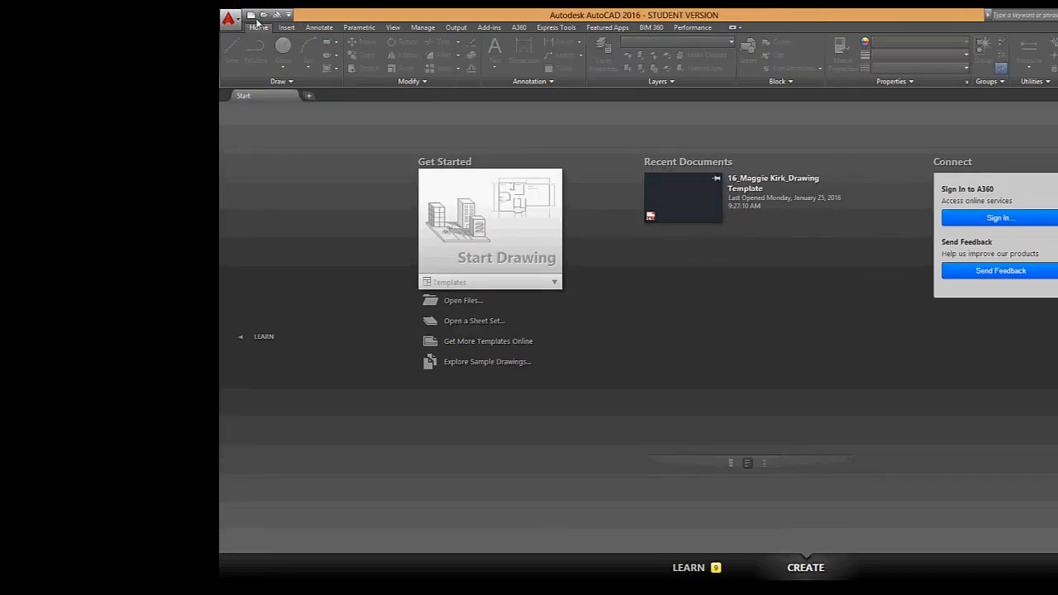
Start a new drawing from the saved drawing template on the Desktop and check its layer list
{"action": "key", "text": "ctrl+n"}
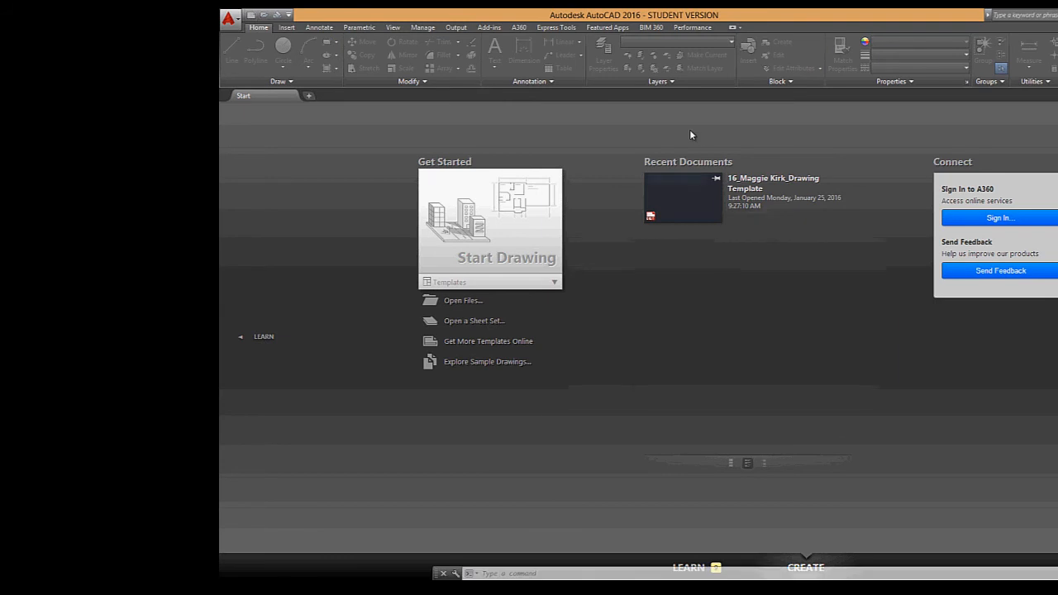
{"action": "left_click", "coordinate": [748, 179]}
{"action": "left_click_drag", "start_coordinate": [746, 248], "coordinate": [744, 199]}
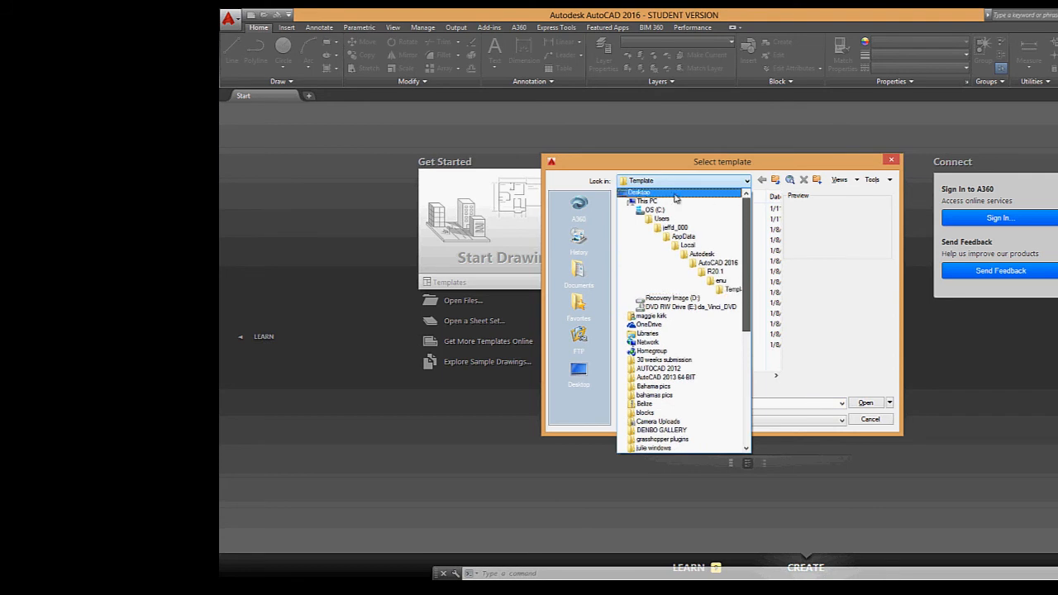
{"action": "left_click", "coordinate": [648, 191]}
{"action": "scroll", "coordinate": [777, 280], "scroll_direction": "down", "scroll_amount": 5}
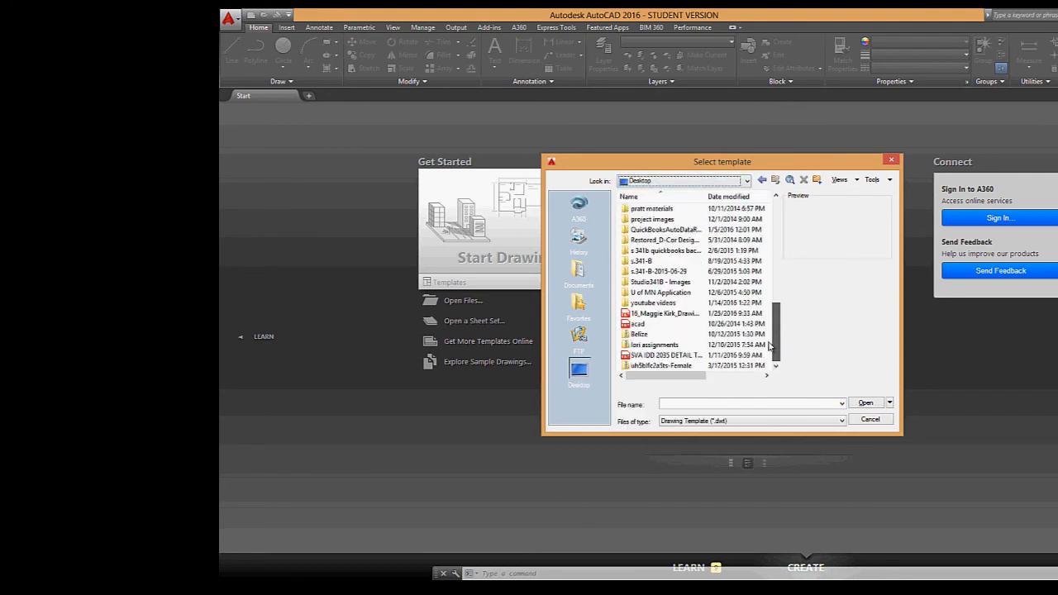
{"action": "left_click", "coordinate": [661, 313]}
{"action": "left_click", "coordinate": [864, 403]}
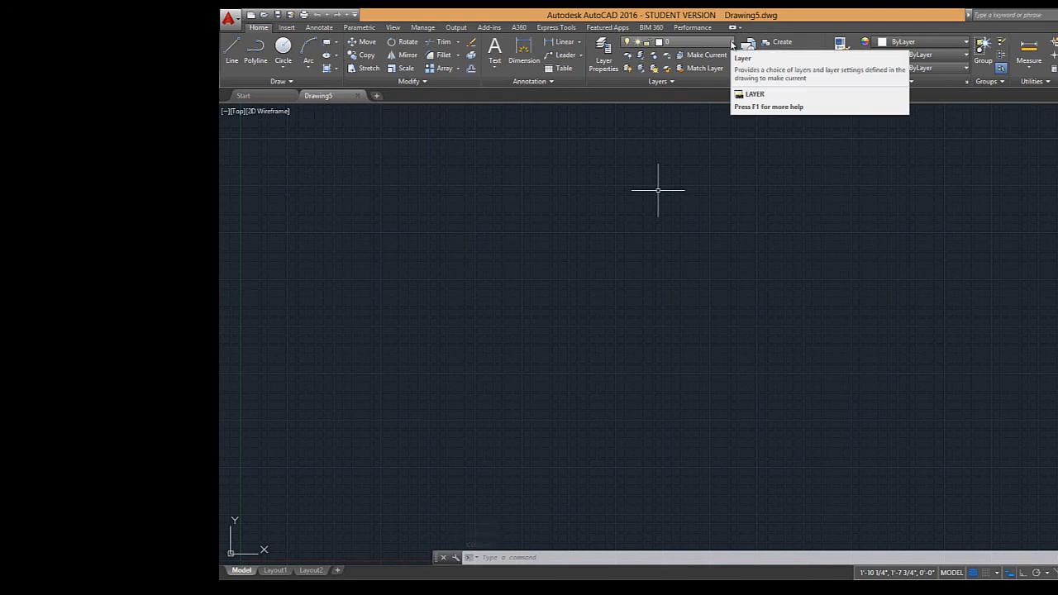
{"action": "left_click", "coordinate": [732, 43]}
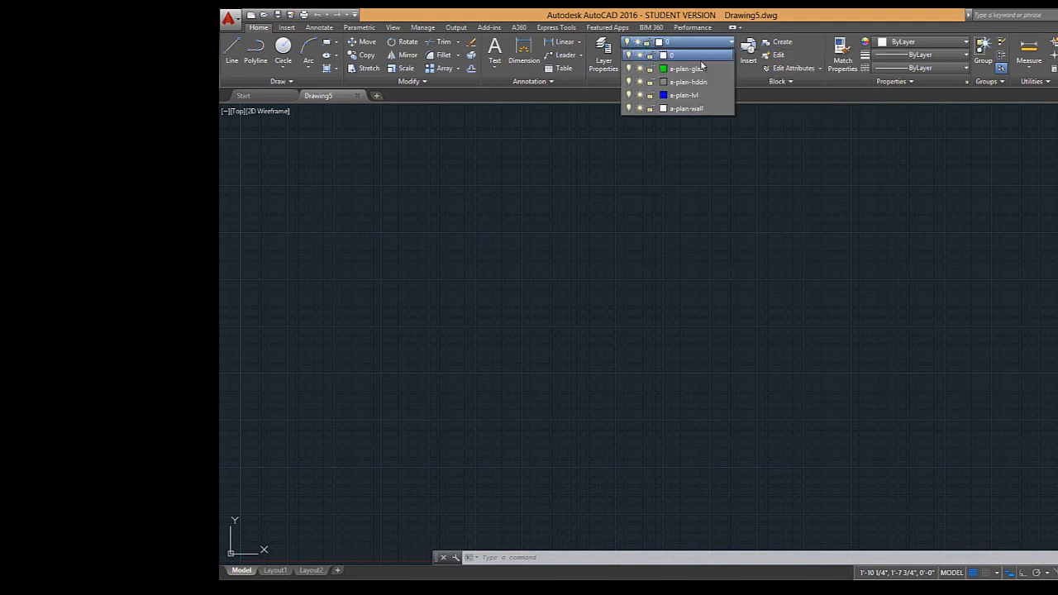
{"action": "left_click", "coordinate": [729, 174]}
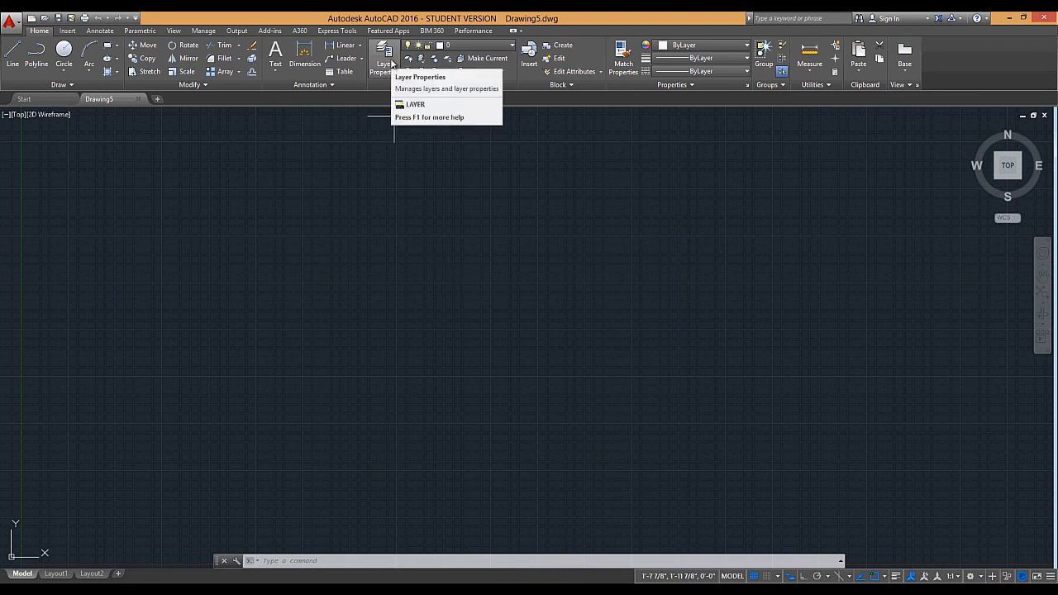
Make a-plan-wall the current layer in the Layer Properties Manager and close the manager
{"action": "left_click", "coordinate": [385, 58]}
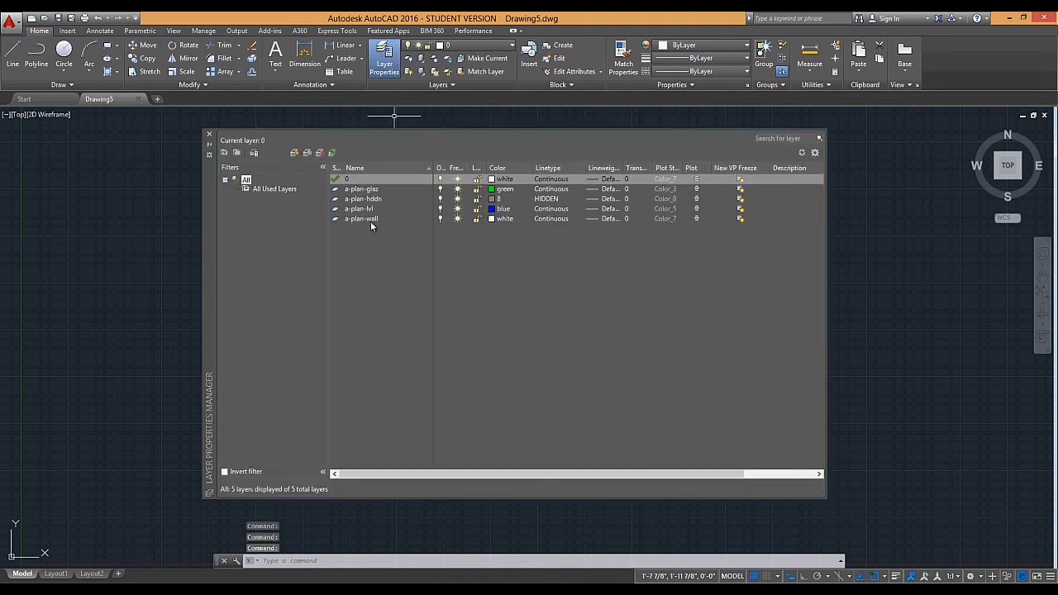
{"action": "left_click", "coordinate": [379, 219]}
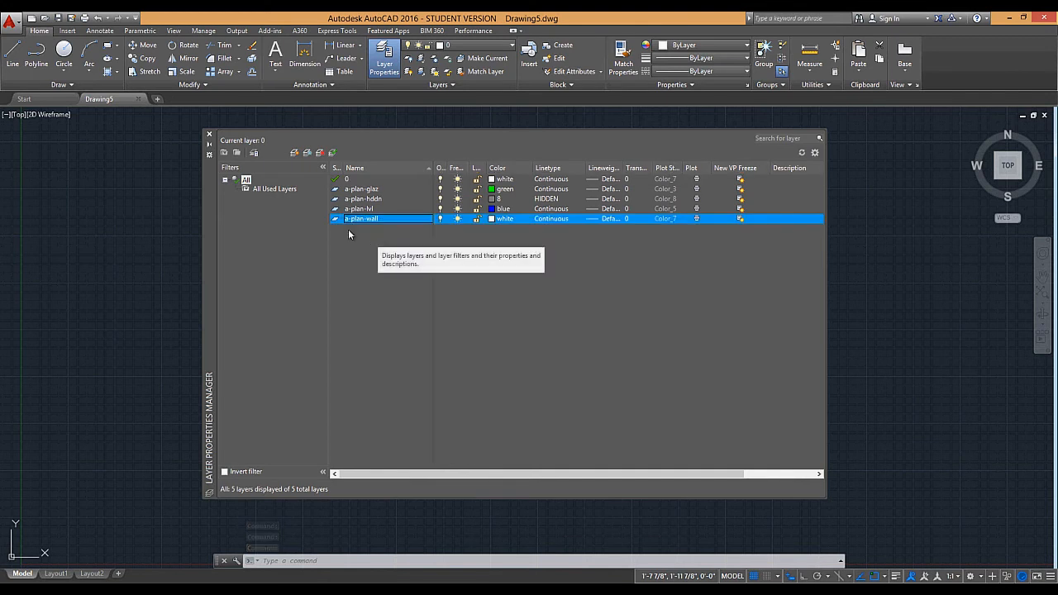
{"action": "left_click", "coordinate": [332, 152]}
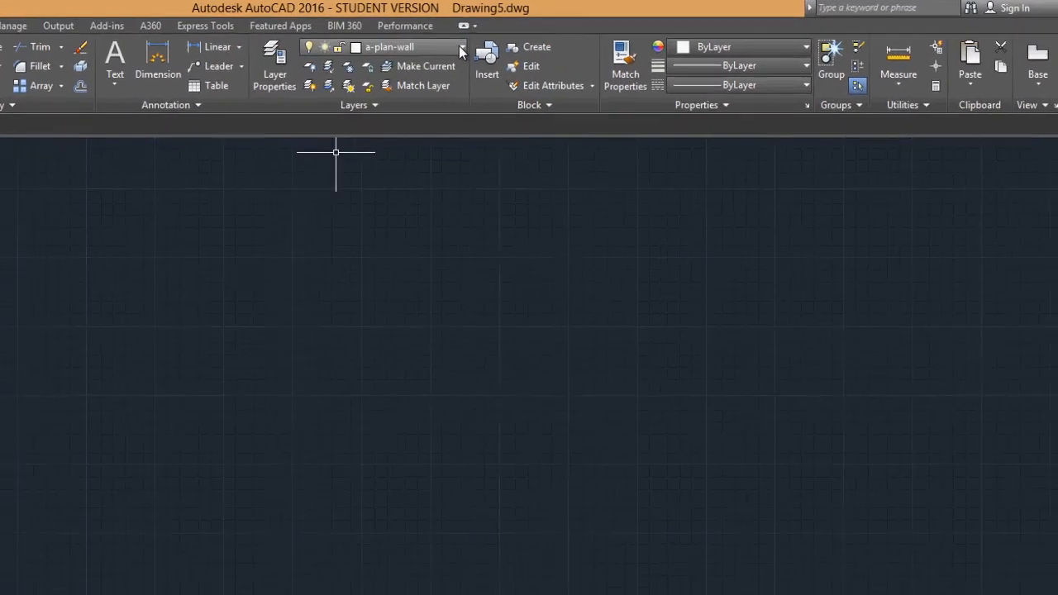
Make a-plan-hddn the current layer and draw a single line sloping upward at about 12 degrees
{"action": "left_click", "coordinate": [461, 51]}
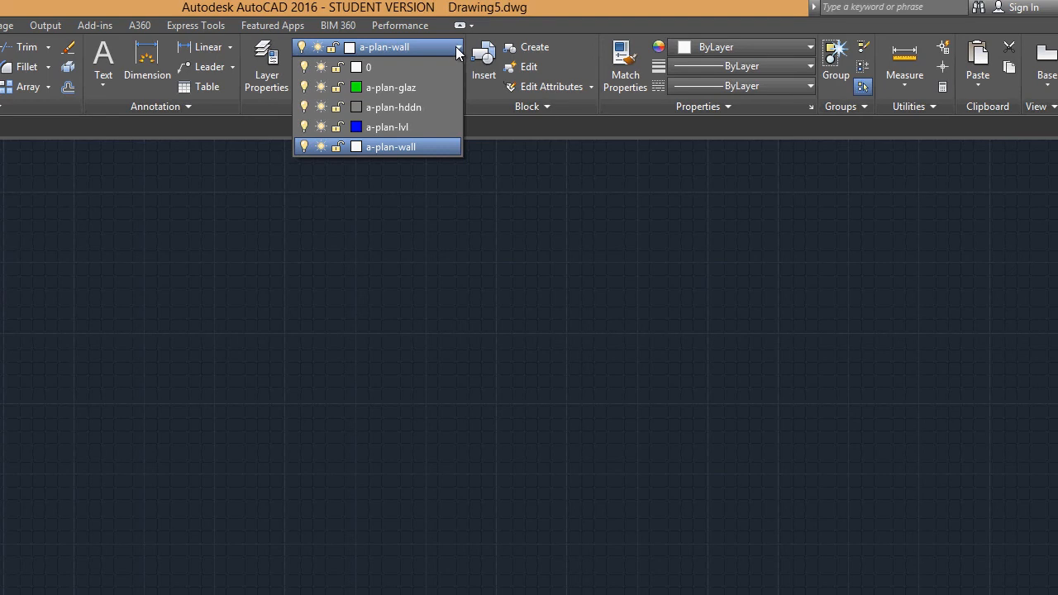
{"action": "left_click", "coordinate": [406, 107]}
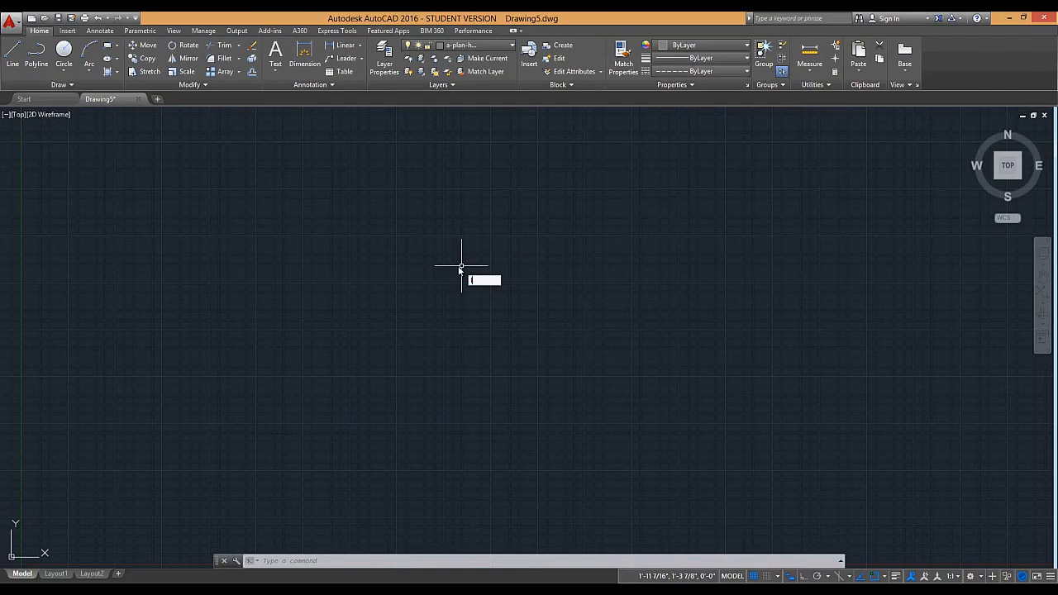
{"action": "type", "text": "l"}
{"action": "key", "text": "Return"}
{"action": "left_click", "coordinate": [380, 268]}
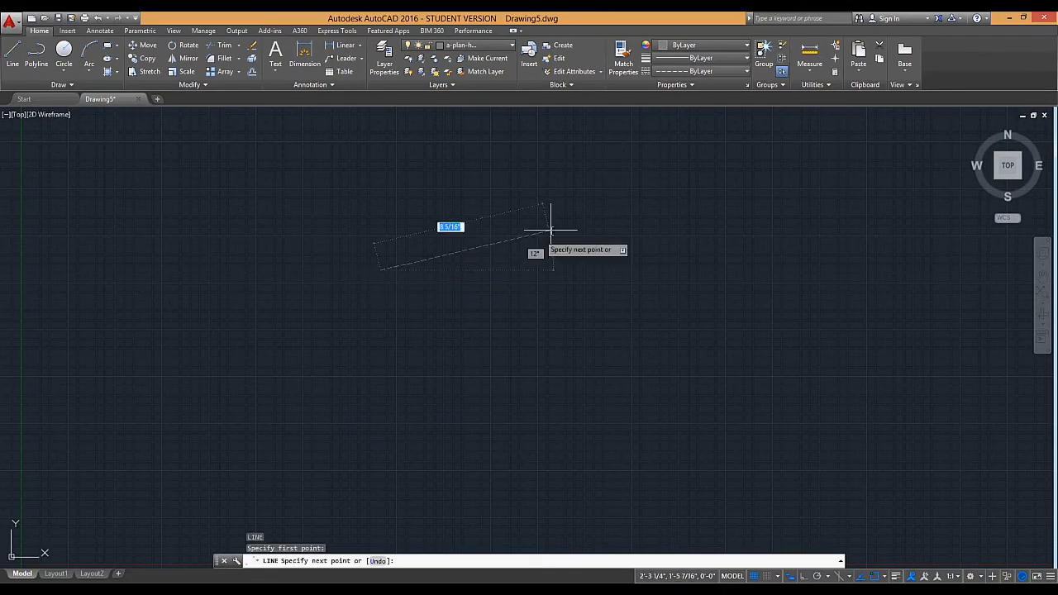
{"action": "left_click", "coordinate": [551, 229]}
{"action": "key", "text": "Escape"}
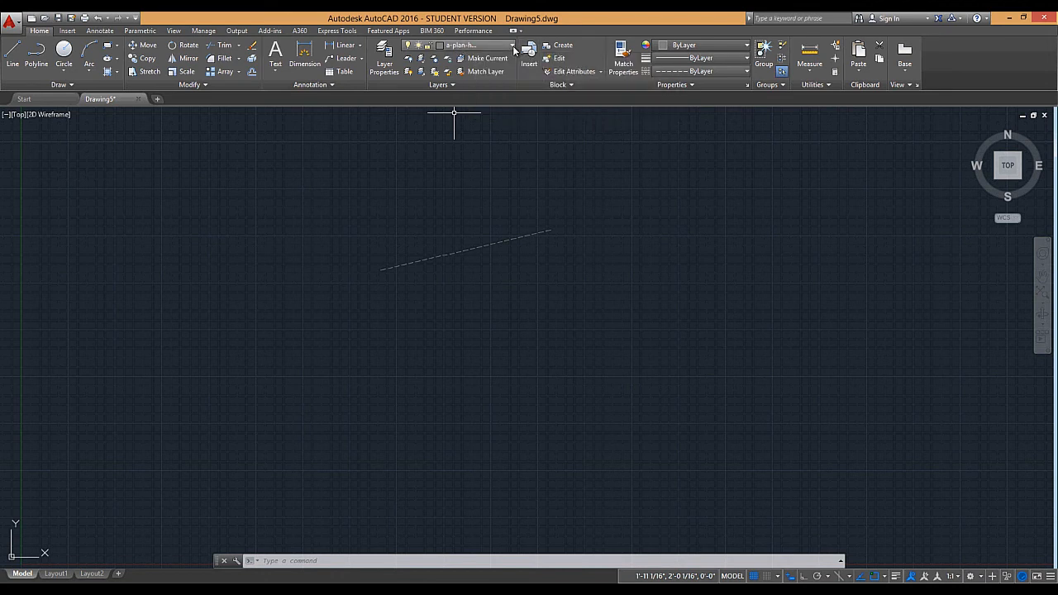
Switch the current layer to a-plan-wall, then use Make Current on the dashed line to adopt its layer
{"action": "left_click", "coordinate": [462, 46]}
{"action": "left_click", "coordinate": [492, 111]}
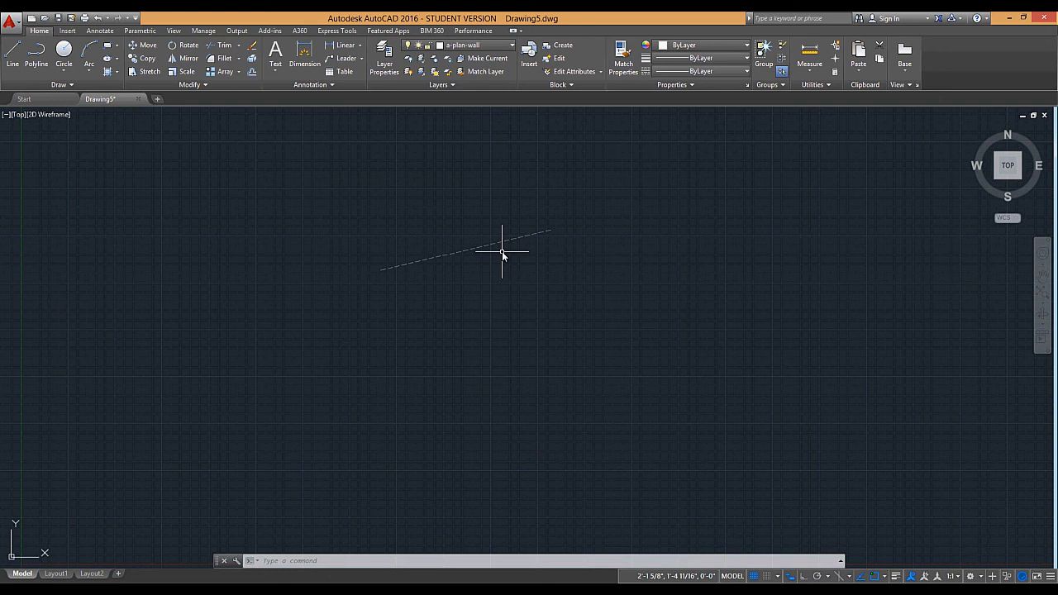
{"action": "left_click", "coordinate": [482, 59]}
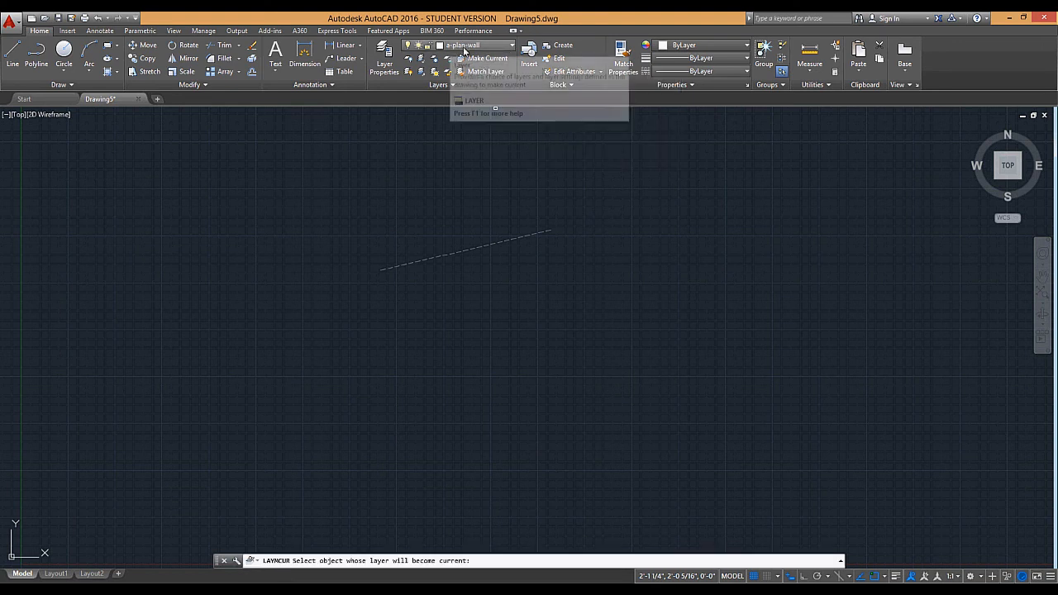
{"action": "left_click", "coordinate": [513, 238]}
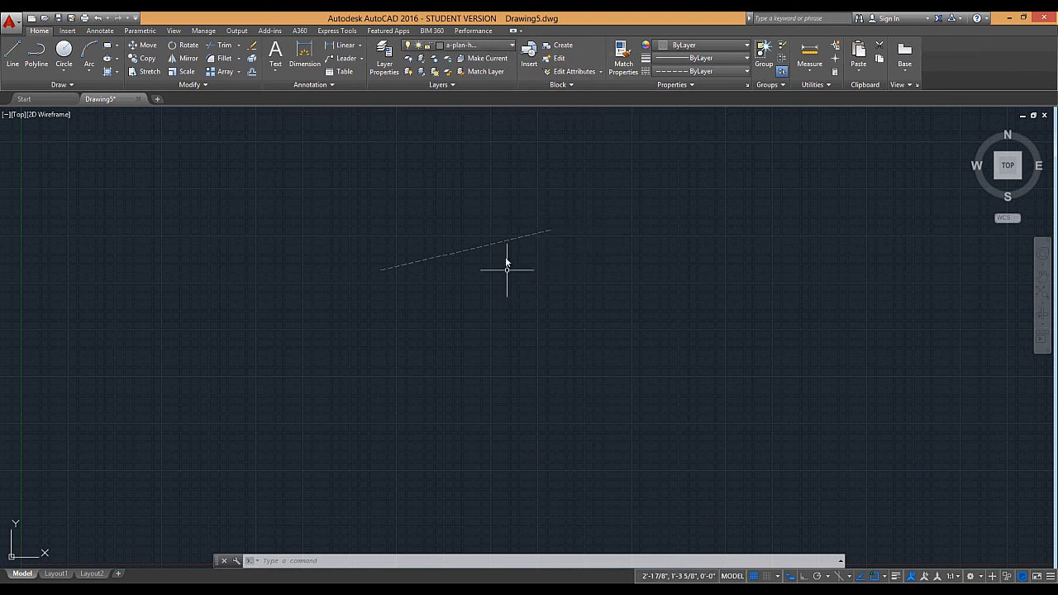
Make a-plan-wall the current layer and draw a vertical construction line beside the dashed line
{"action": "left_click", "coordinate": [510, 45]}
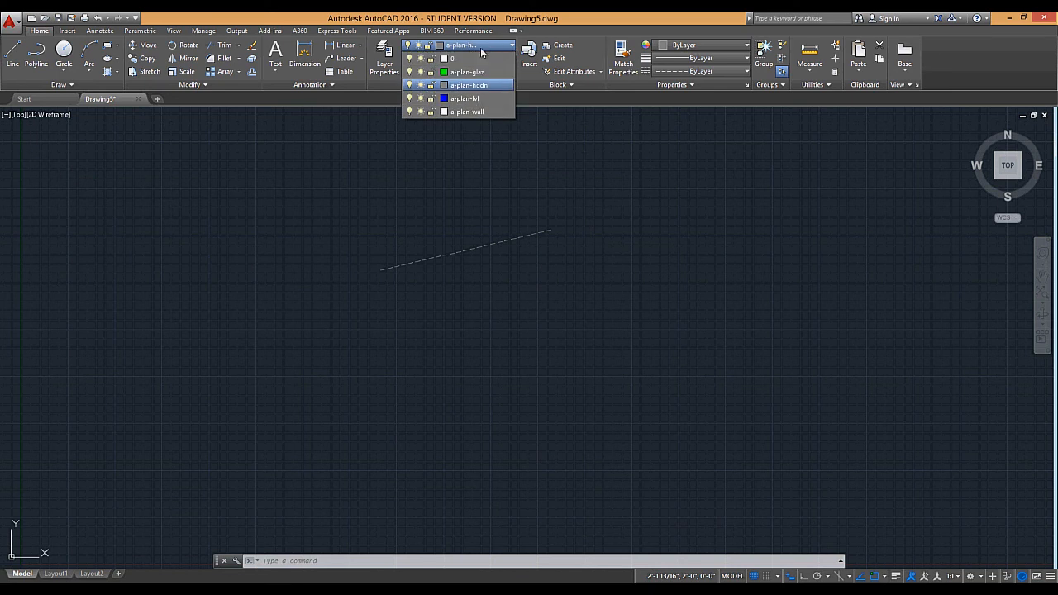
{"action": "left_click", "coordinate": [479, 111]}
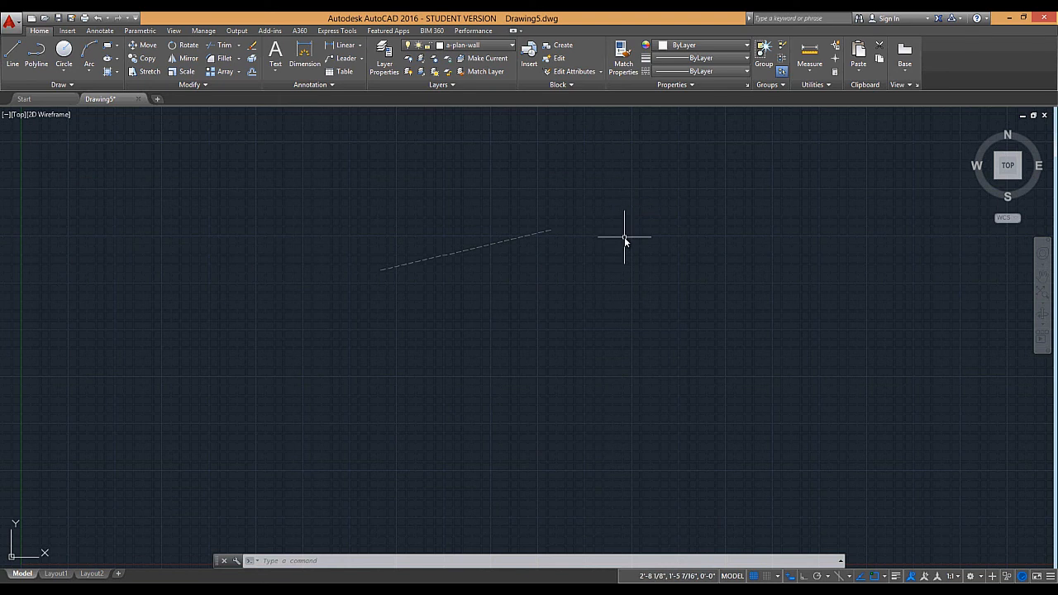
{"action": "middle_click_drag", "start_coordinate": [628, 242], "coordinate": [565, 247]}
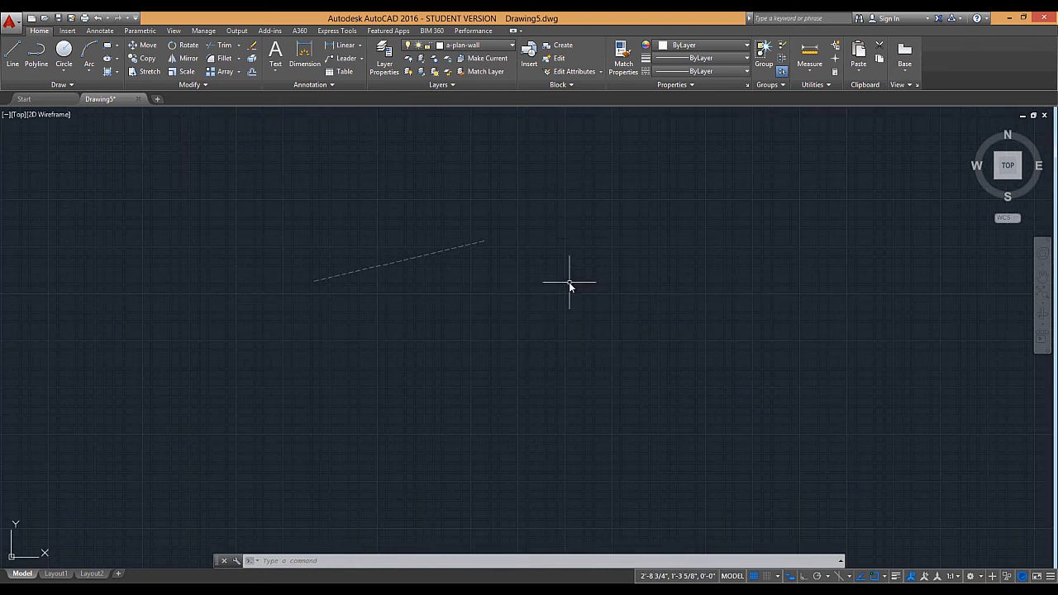
{"action": "type", "text": "l"}
{"action": "key", "text": "Return"}
{"action": "type", "text": "v"}
{"action": "key", "text": "Return"}
{"action": "left_click", "coordinate": [547, 289]}
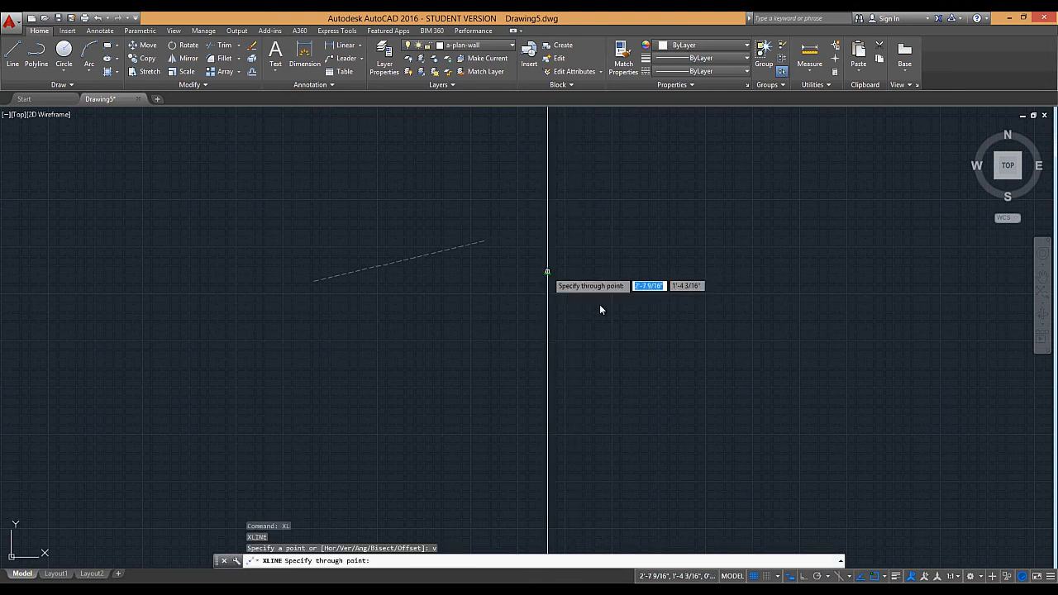
{"action": "key", "text": "Escape"}
Draw a horizontal construction line crossing the vertical one and erase the dashed sample line
{"action": "type", "text": "xl"}
{"action": "key", "text": "Return"}
{"action": "type", "text": "h"}
{"action": "key", "text": "Return"}
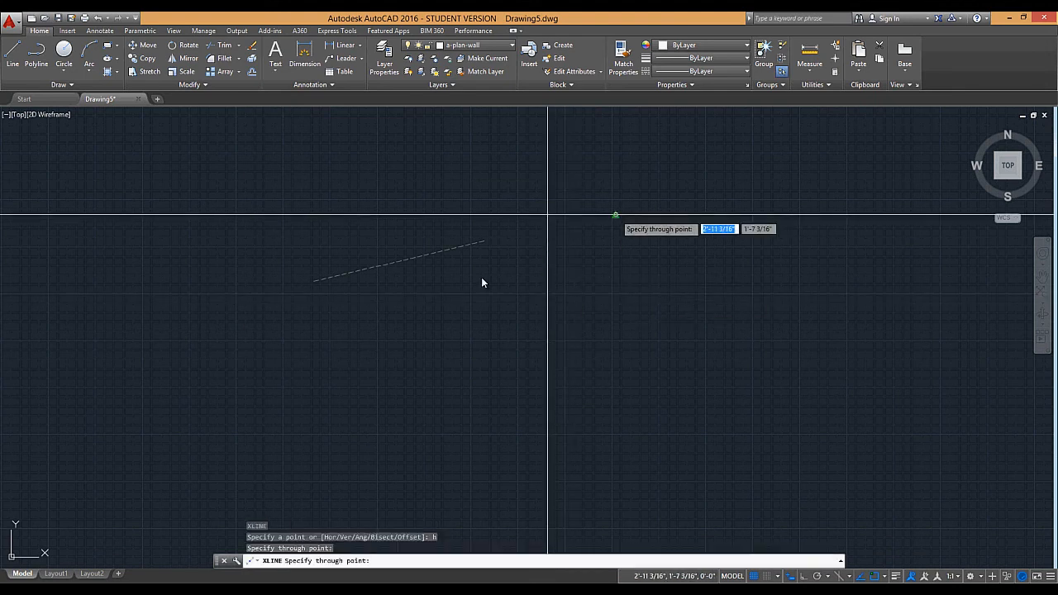
{"action": "left_click", "coordinate": [617, 215]}
{"action": "key", "text": "Escape"}
{"action": "left_click", "coordinate": [460, 268]}
{"action": "key", "text": "Escape"}
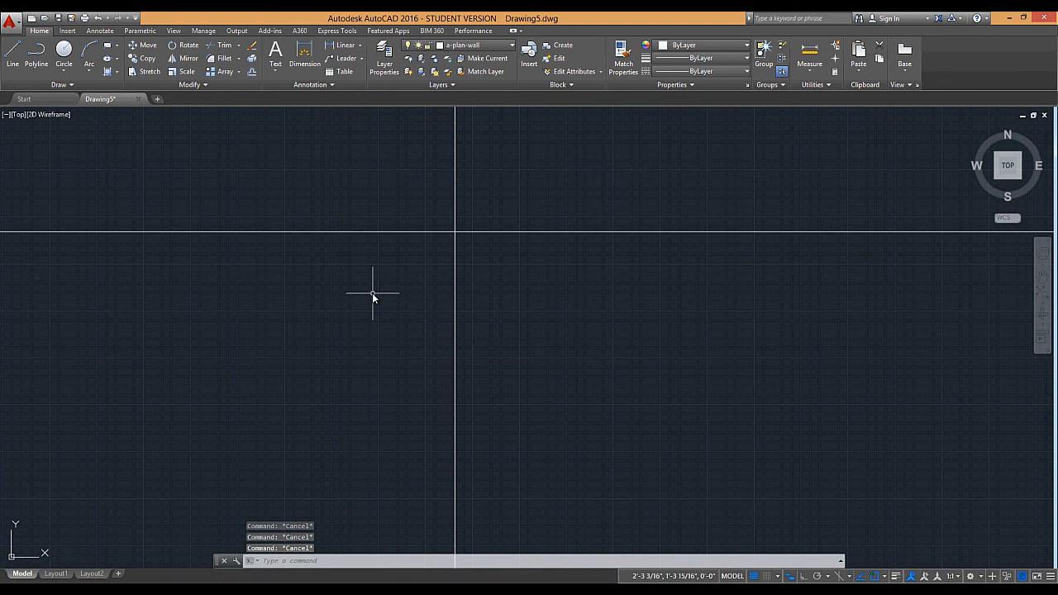
Offset the vertical construction line 6 inches toward the right side of the drawing
{"action": "type", "text": "o"}
{"action": "key", "text": "Return"}
{"action": "type", "text": "6"}
{"action": "key", "text": "Return"}
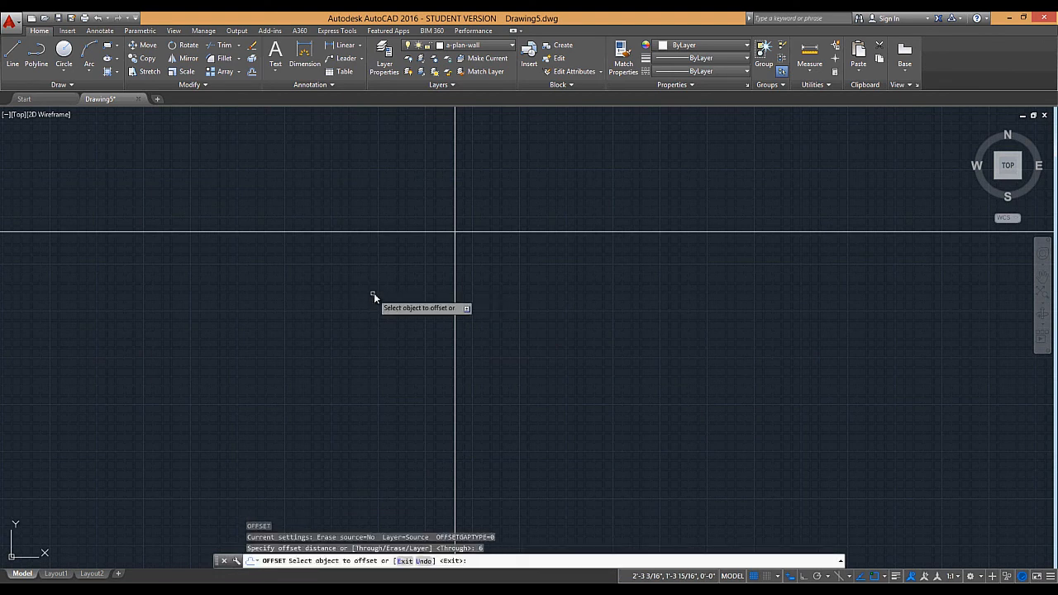
{"action": "left_click", "coordinate": [456, 266]}
{"action": "left_click", "coordinate": [494, 240]}
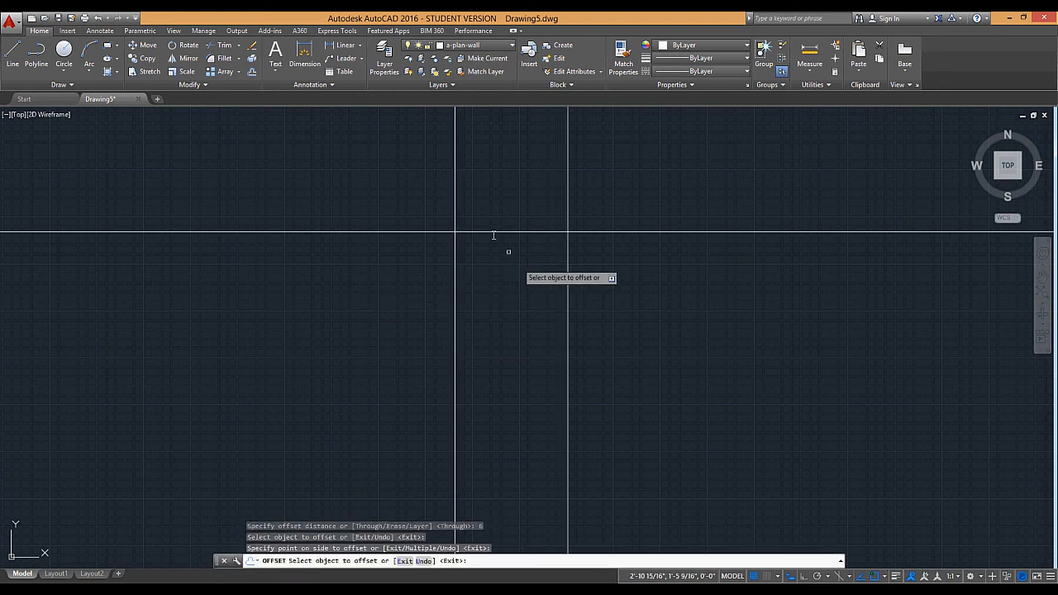
{"action": "left_click", "coordinate": [581, 233]}
{"action": "key", "text": "Escape"}
Offset the horizontal construction line 6 inches downward
{"action": "scroll", "coordinate": [604, 289], "scroll_direction": "down", "scroll_amount": 5}
{"action": "middle_click_drag", "start_coordinate": [612, 289], "coordinate": [506, 289]}
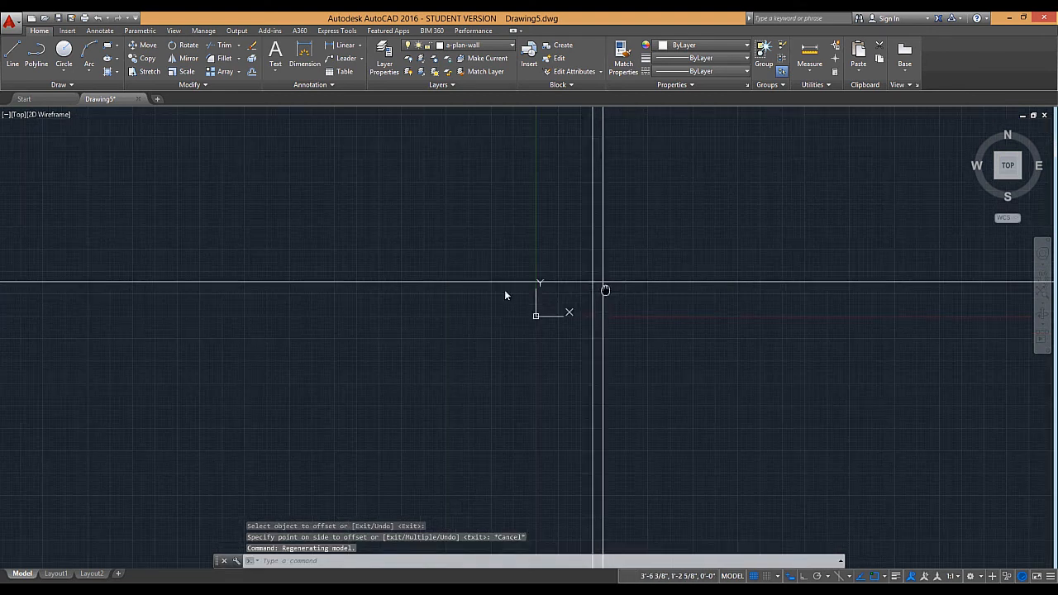
{"action": "right_click", "coordinate": [571, 289]}
{"action": "left_click", "coordinate": [603, 295]}
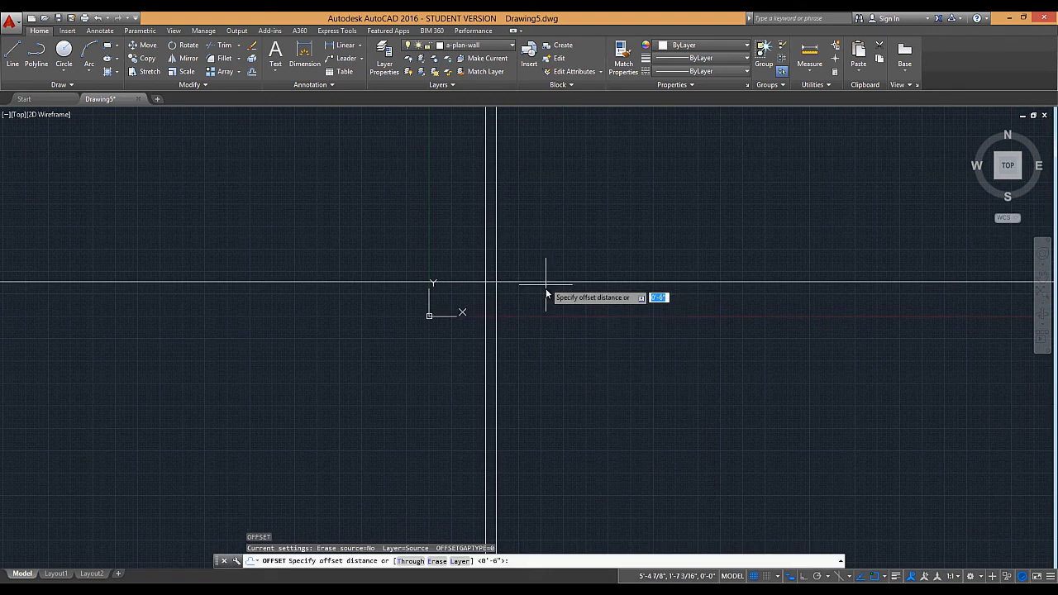
{"action": "right_click", "coordinate": [545, 287]}
{"action": "left_click", "coordinate": [570, 296]}
{"action": "left_click", "coordinate": [546, 284]}
{"action": "left_click", "coordinate": [523, 307]}
{"action": "key", "text": "Escape"}
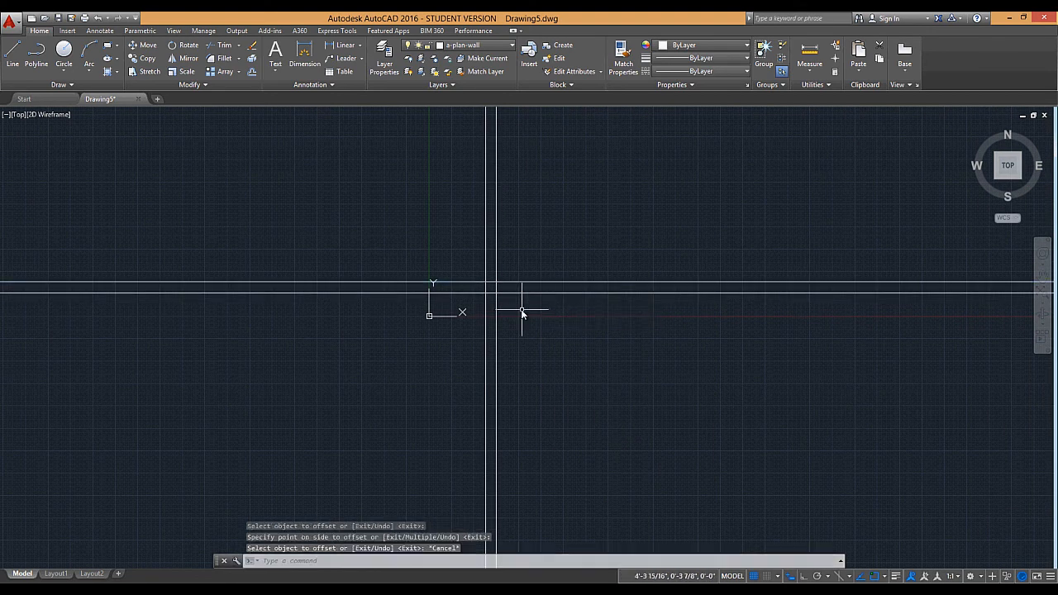
Trim the two pairs of construction lines into an L-shaped wall corner whose walls run right and down
{"action": "key", "text": "Return"}
{"action": "scroll", "coordinate": [506, 291], "scroll_direction": "up", "scroll_amount": 3}
{"action": "left_click", "coordinate": [501, 317]}
{"action": "left_click", "coordinate": [429, 272]}
{"action": "key", "text": "Return"}
{"action": "left_click", "coordinate": [440, 310]}
{"action": "left_click", "coordinate": [446, 285]}
{"action": "left_click", "coordinate": [482, 278]}
{"action": "left_click", "coordinate": [422, 273]}
{"action": "key", "text": "Escape"}
{"action": "left_click", "coordinate": [436, 281]}
{"action": "left_click", "coordinate": [392, 225]}
{"action": "right_click", "coordinate": [452, 215]}
{"action": "left_click", "coordinate": [468, 222]}
{"action": "left_click", "coordinate": [431, 222]}
{"action": "left_click", "coordinate": [366, 204]}
{"action": "left_click", "coordinate": [368, 289]}
{"action": "left_click", "coordinate": [350, 240]}
{"action": "key", "text": "Escape"}
{"action": "scroll", "coordinate": [452, 213], "scroll_direction": "down", "scroll_amount": 5}
{"action": "middle_click_drag", "start_coordinate": [474, 251], "coordinate": [440, 252]}
{"action": "key", "text": "Escape"}
{"action": "key", "text": "Escape"}
{"action": "key", "text": "Escape"}
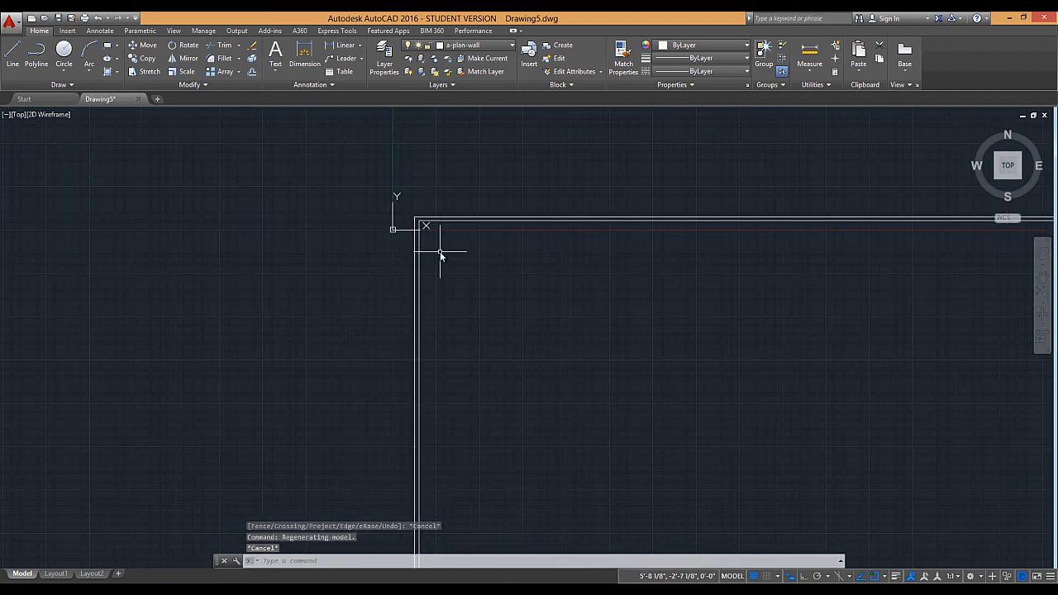
Draw a vertical construction line crossing the top wall to the right of the corner
{"action": "middle_click_drag", "start_coordinate": [500, 264], "coordinate": [443, 278]}
{"action": "scroll", "coordinate": [415, 228], "scroll_direction": "up", "scroll_amount": 2}
{"action": "key", "text": "Return"}
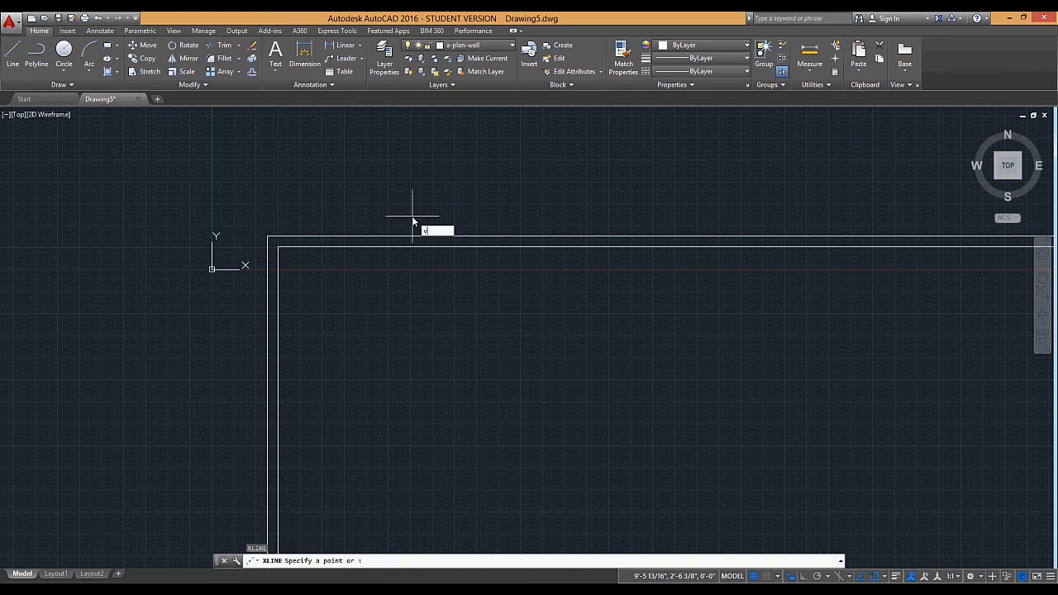
{"action": "left_click", "coordinate": [409, 216]}
{"action": "key", "text": "Escape"}
Offset the new vertical construction line 3' to the right
{"action": "type", "text": "o"}
{"action": "key", "text": "Return"}
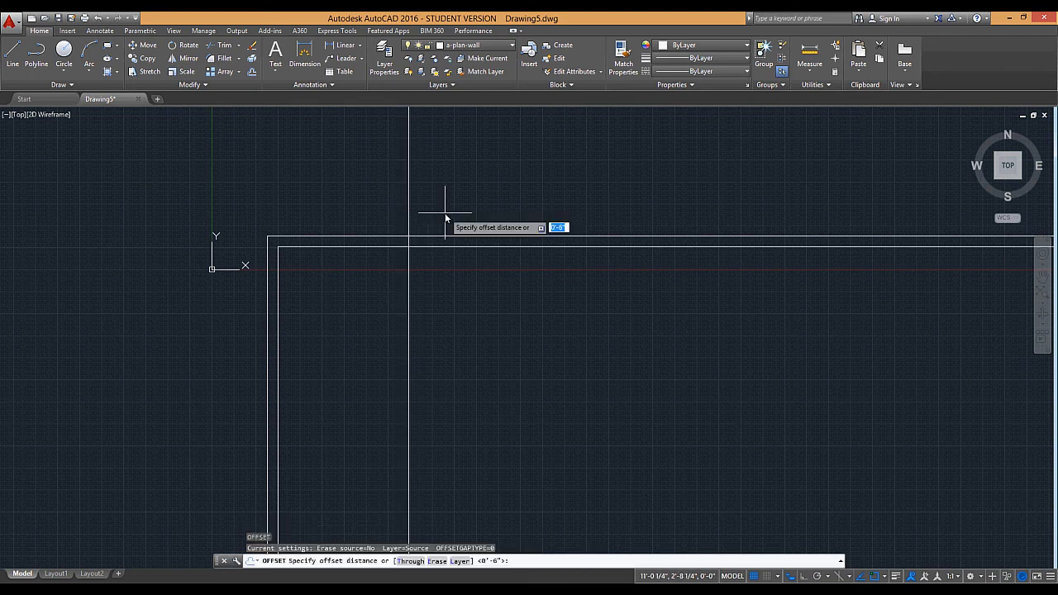
{"action": "key", "text": "Return"}
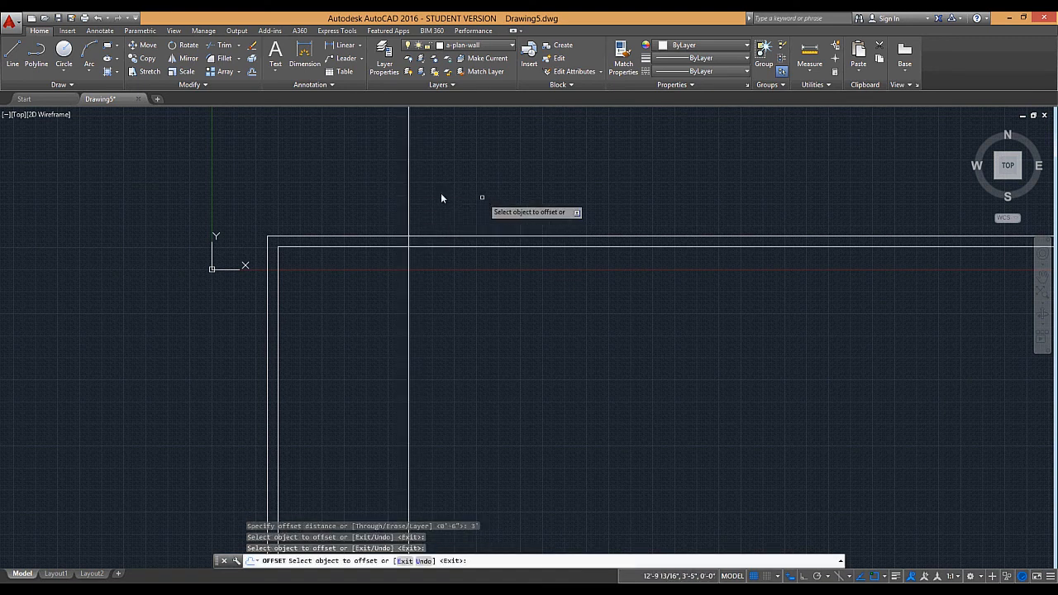
{"action": "left_click", "coordinate": [408, 196]}
{"action": "left_click", "coordinate": [478, 197]}
{"action": "key", "text": "Escape"}
Trim the wall and construction lines to leave a window opening in the top wall with closed wall ends
{"action": "key", "text": "Return"}
{"action": "left_click", "coordinate": [499, 266]}
{"action": "left_click", "coordinate": [376, 190]}
{"action": "key", "text": "Return"}
{"action": "left_click", "coordinate": [509, 201]}
{"action": "left_click", "coordinate": [493, 201]}
{"action": "left_click", "coordinate": [506, 220]}
{"action": "left_click", "coordinate": [370, 172]}
{"action": "left_click", "coordinate": [491, 297]}
{"action": "left_click", "coordinate": [345, 271]}
{"action": "left_click", "coordinate": [443, 261]}
{"action": "left_click", "coordinate": [431, 233]}
{"action": "scroll", "coordinate": [433, 262], "scroll_direction": "up", "scroll_amount": 8}
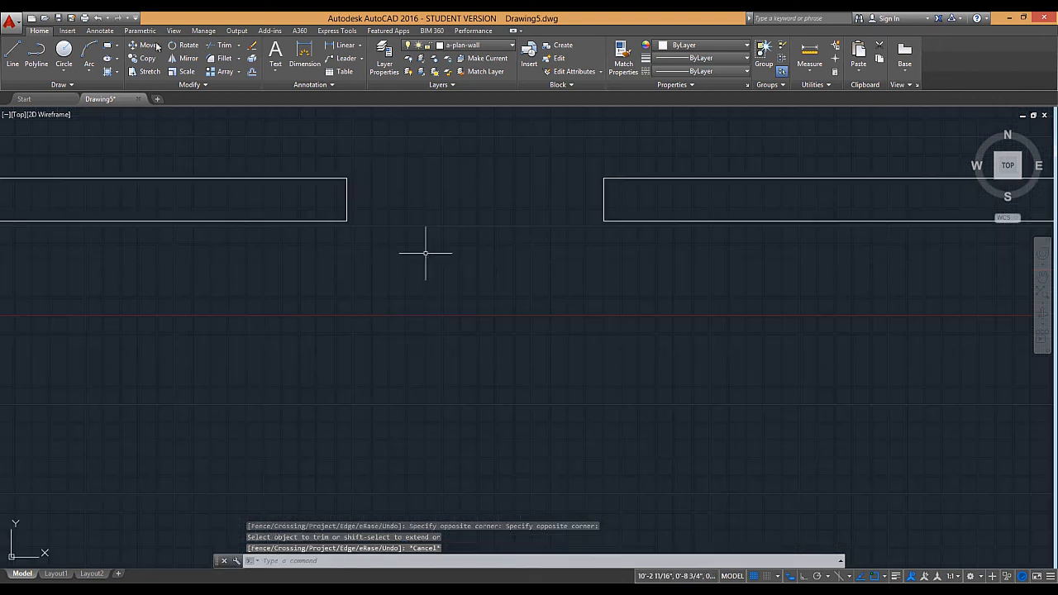
{"action": "left_click", "coordinate": [106, 46]}
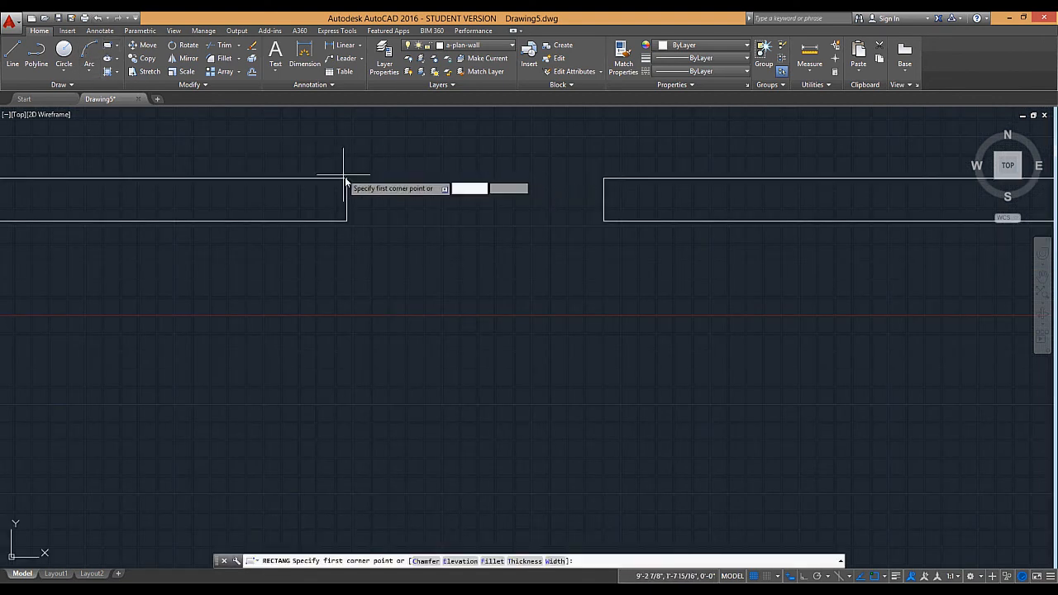
{"action": "left_click", "coordinate": [347, 220]}
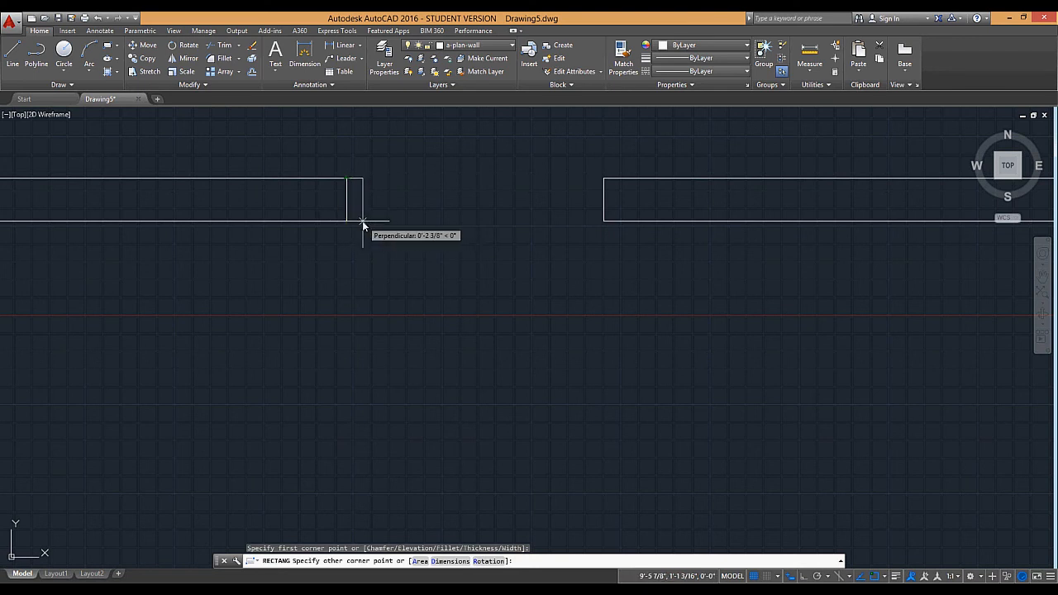
{"action": "key", "text": "Escape"}
{"action": "scroll", "coordinate": [389, 213], "scroll_direction": "down", "scroll_amount": 2}
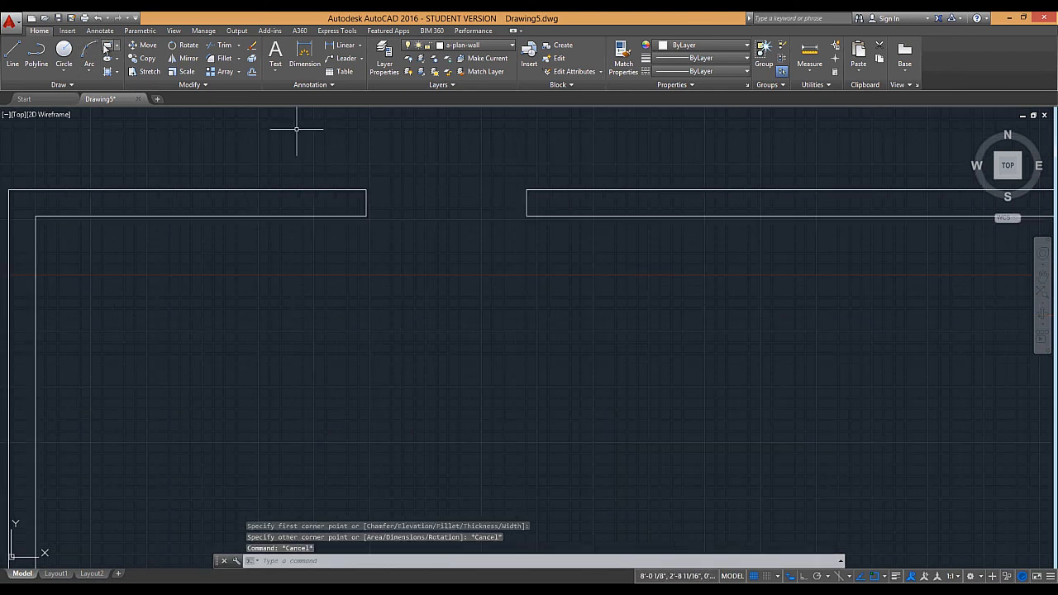
Draw a jamb rectangle about 1 11/16" wide, spanning the wall thickness, at the left end of the opening
{"action": "left_click", "coordinate": [107, 45]}
{"action": "scroll", "coordinate": [373, 194], "scroll_direction": "up", "scroll_amount": 2}
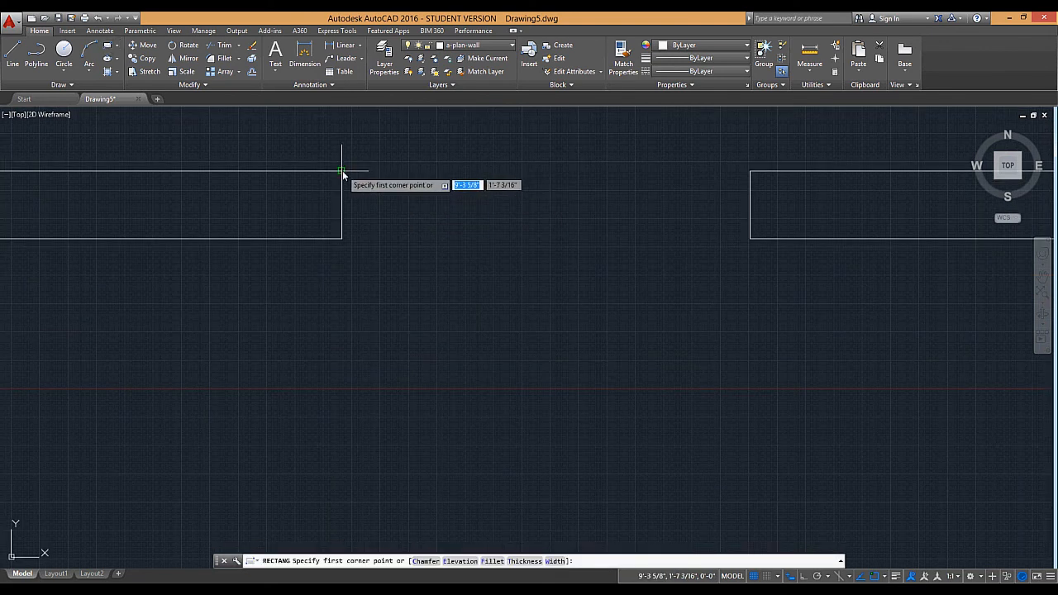
{"action": "left_click", "coordinate": [342, 171]}
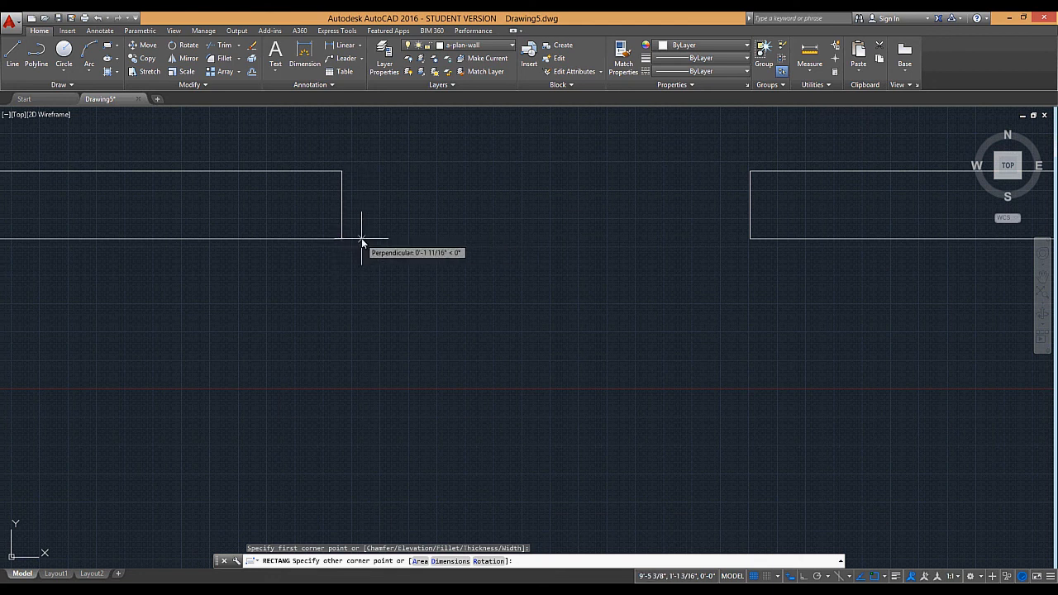
{"action": "left_click", "coordinate": [361, 238]}
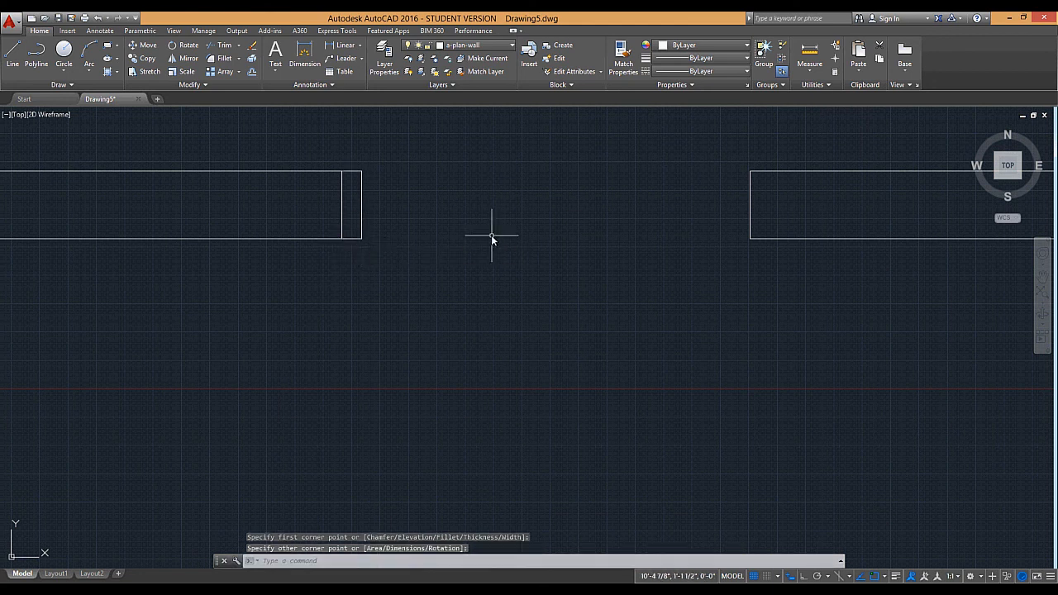
Copy the jamb rectangle from its upper right corner to the upper corner of the wall end across the opening
{"action": "type", "text": "co"}
{"action": "key", "text": "Return"}
{"action": "left_click", "coordinate": [383, 238]}
{"action": "left_click", "coordinate": [359, 153]}
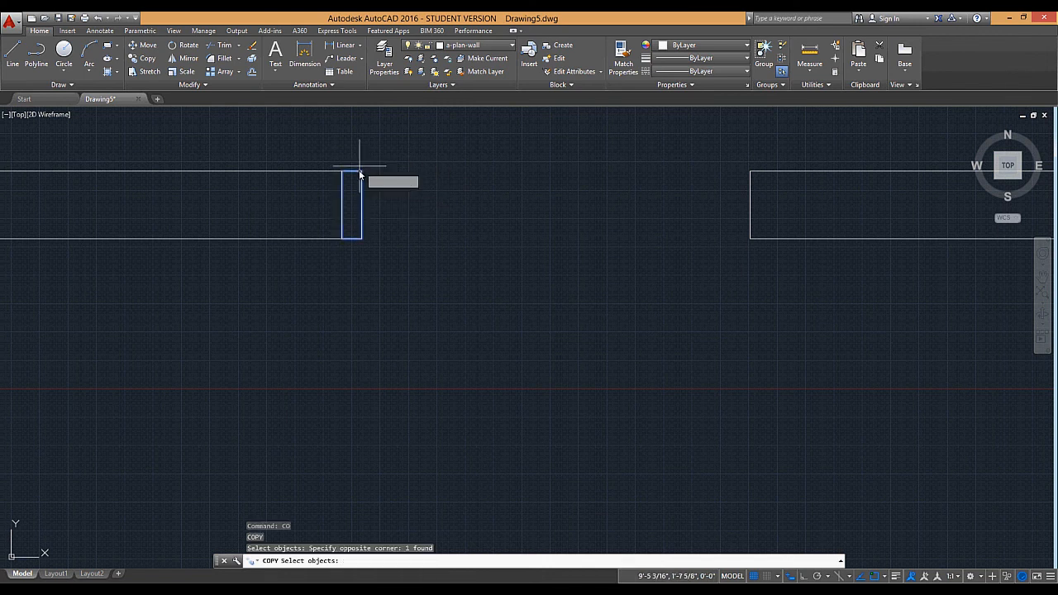
{"action": "key", "text": "Return"}
{"action": "left_click", "coordinate": [361, 171]}
{"action": "left_click", "coordinate": [749, 171]}
{"action": "key", "text": "Escape"}
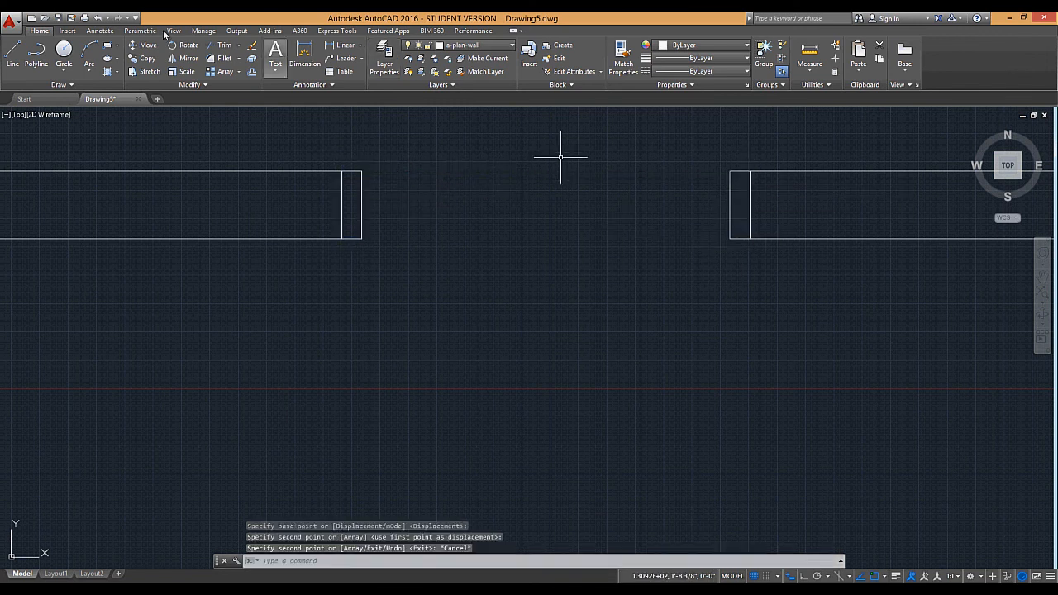
Draw a rectangle spanning the window opening and a horizontal centre line joining the midpoints of the two jambs
{"action": "left_click", "coordinate": [107, 48]}
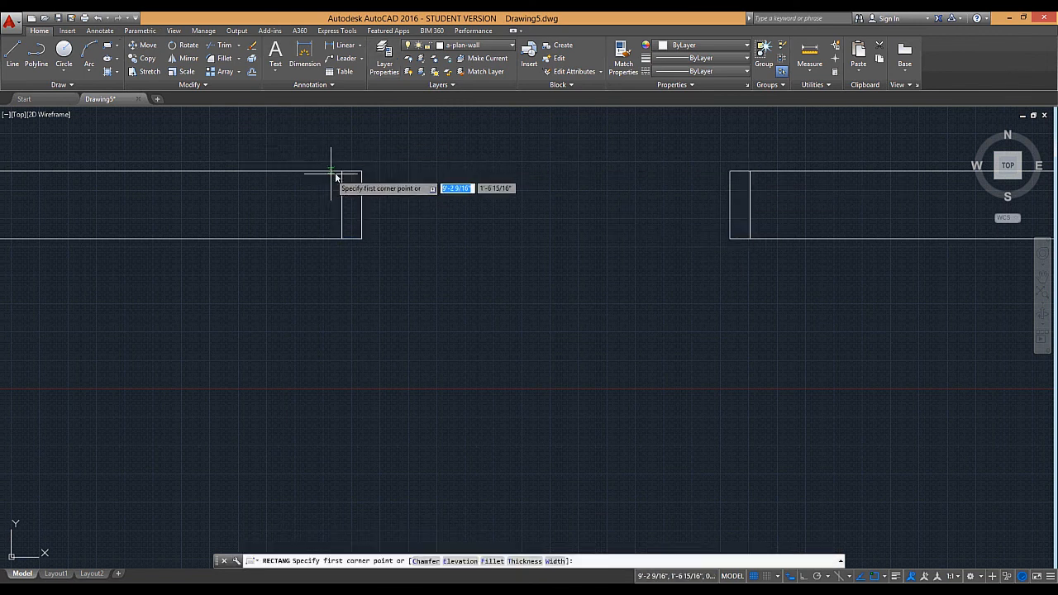
{"action": "left_click", "coordinate": [341, 171]}
{"action": "left_click", "coordinate": [749, 239]}
{"action": "type", "text": "l"}
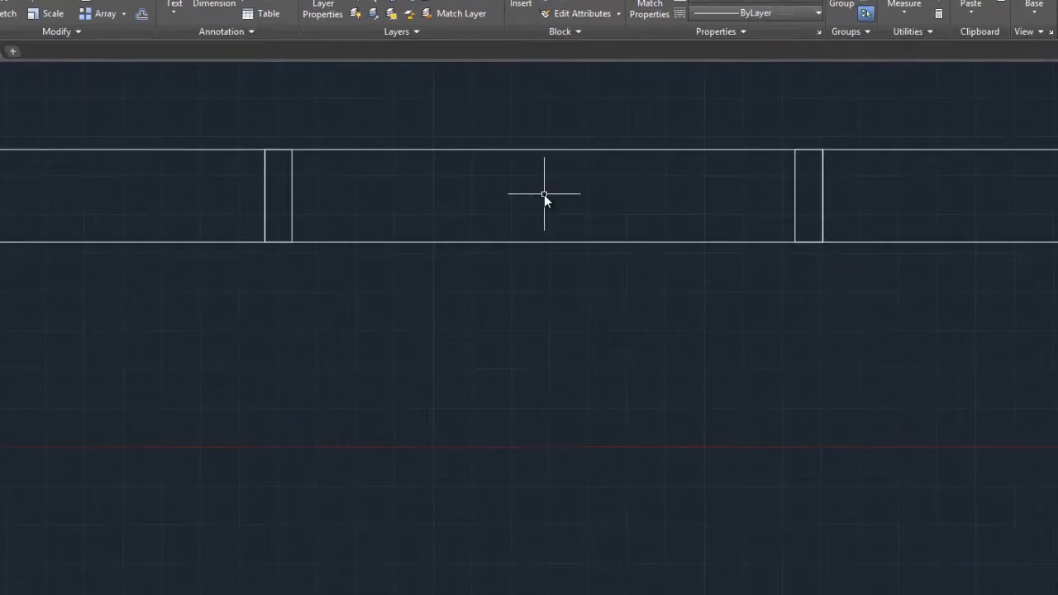
{"action": "key", "text": "Return"}
{"action": "left_click", "coordinate": [266, 191]}
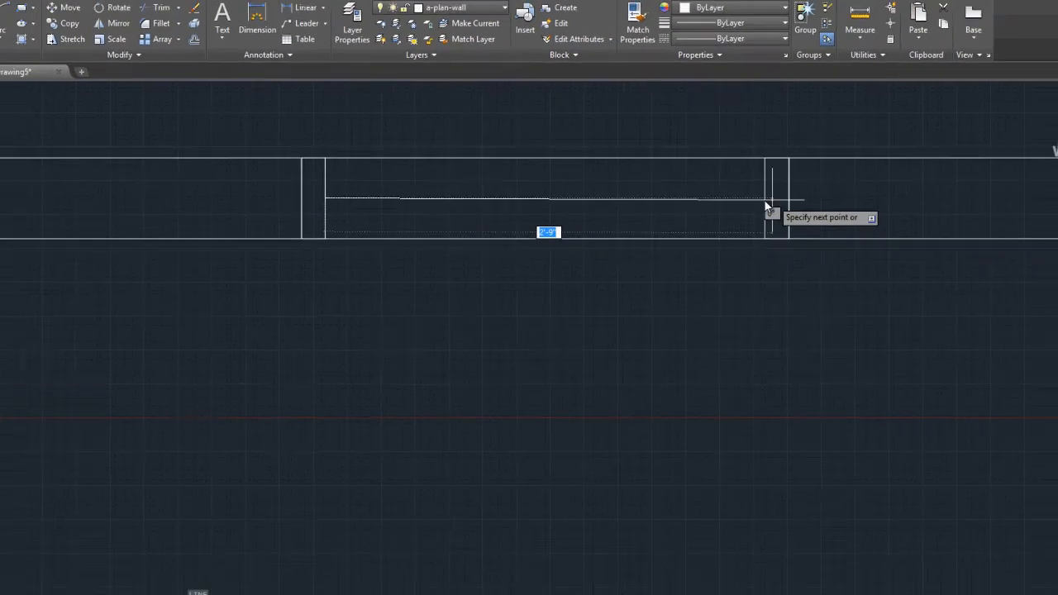
{"action": "key", "text": "Escape"}
{"action": "left_click", "coordinate": [772, 269]}
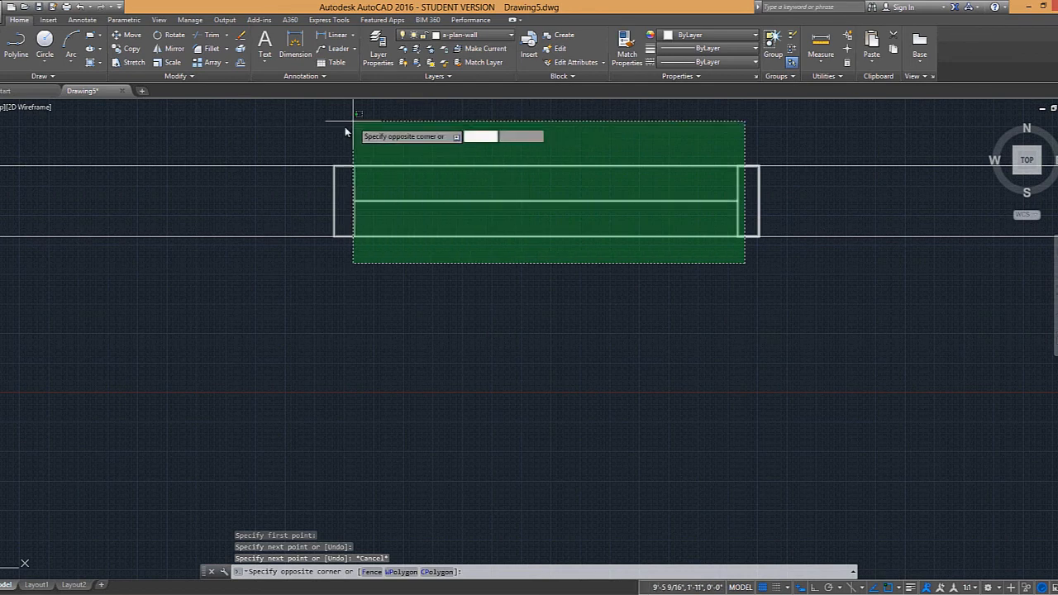
{"action": "key", "text": "Escape"}
{"action": "key", "text": "Escape"}
{"action": "scroll", "coordinate": [434, 180], "scroll_direction": "down", "scroll_amount": 5}
{"action": "scroll", "coordinate": [524, 202], "scroll_direction": "up", "scroll_amount": 2}
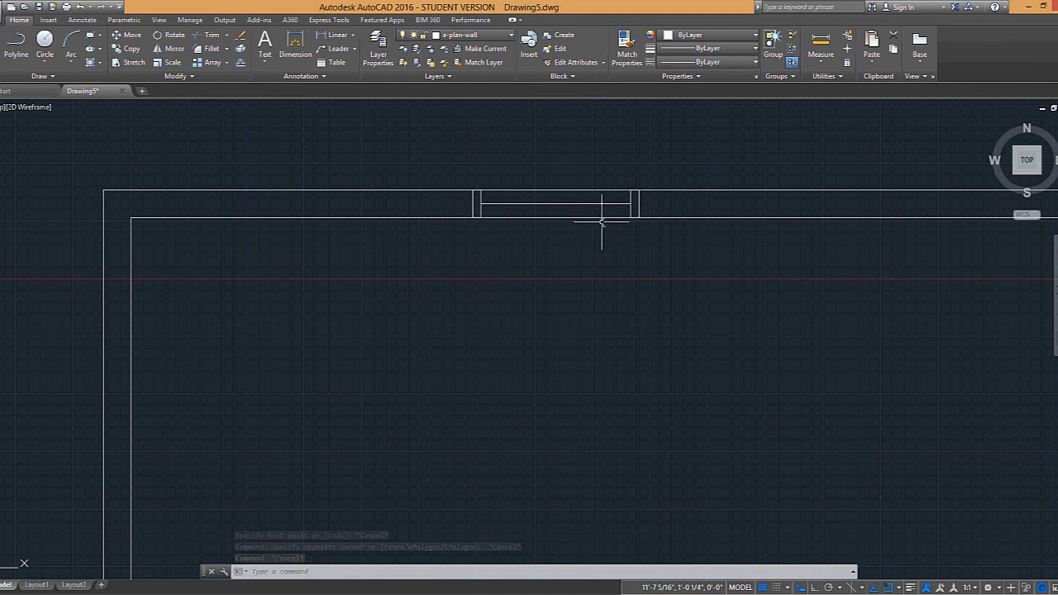
{"action": "left_click", "coordinate": [229, 165]}
{"action": "left_click", "coordinate": [227, 277]}
{"action": "key", "text": "Escape"}
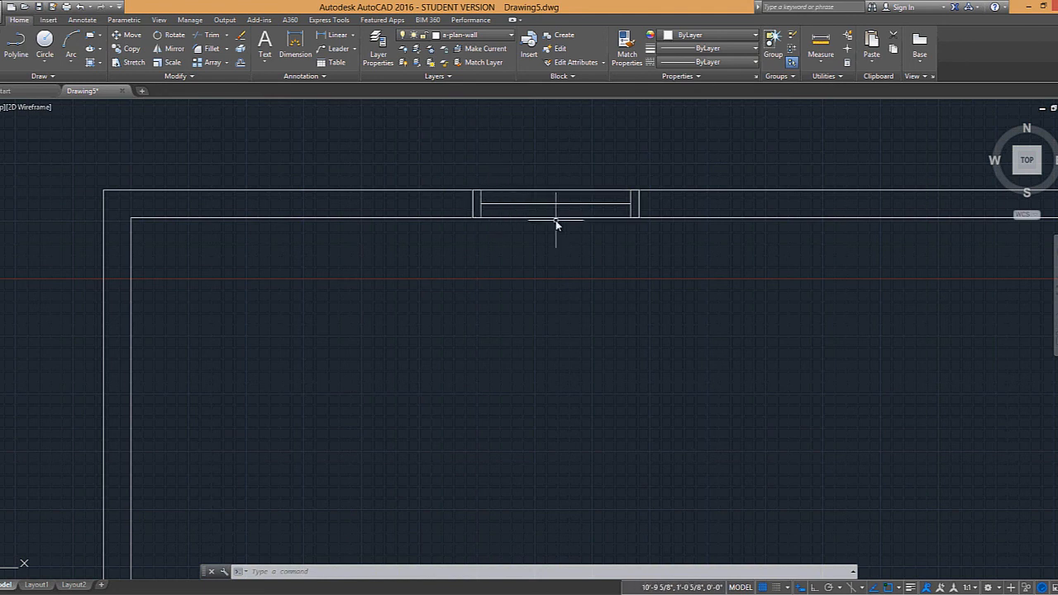
Move the window's rectangles and centre line to the a-plan-glaz layer, and undo that layer change
{"action": "mouse_move", "coordinate": [553, 222]}
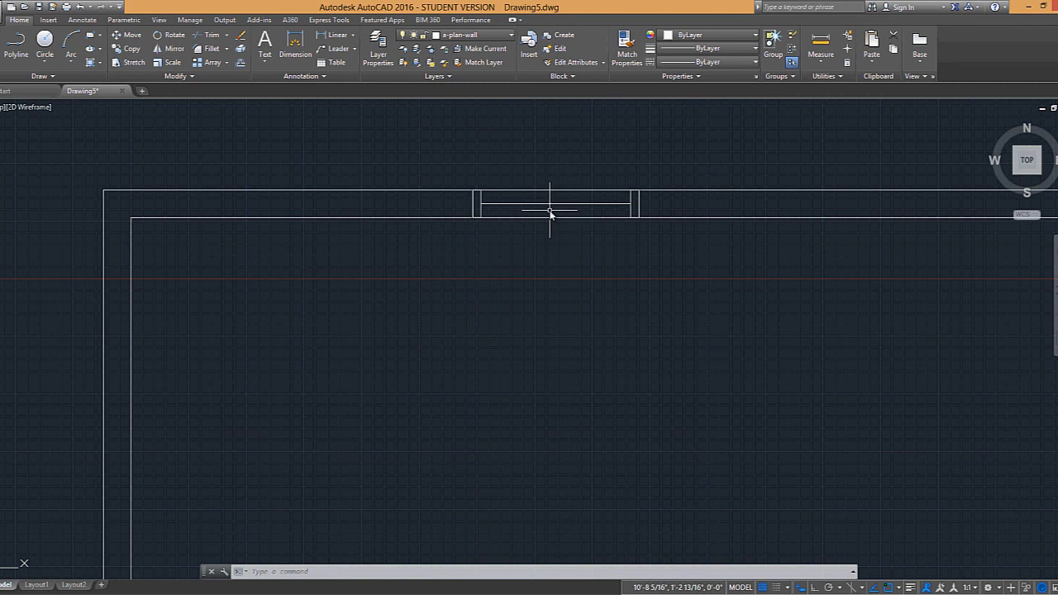
{"action": "left_click", "coordinate": [635, 179]}
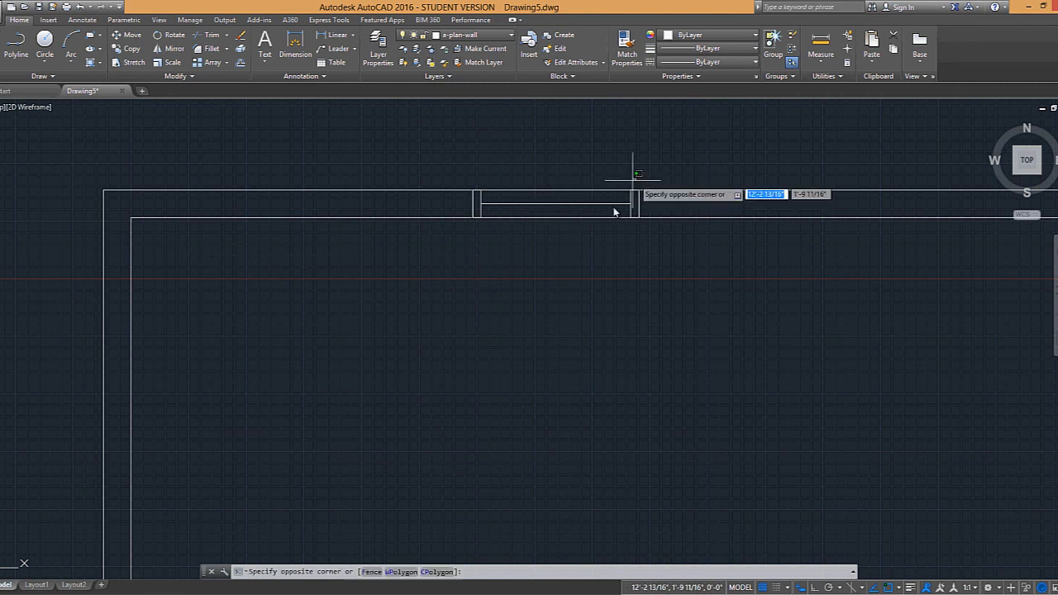
{"action": "left_click", "coordinate": [478, 235]}
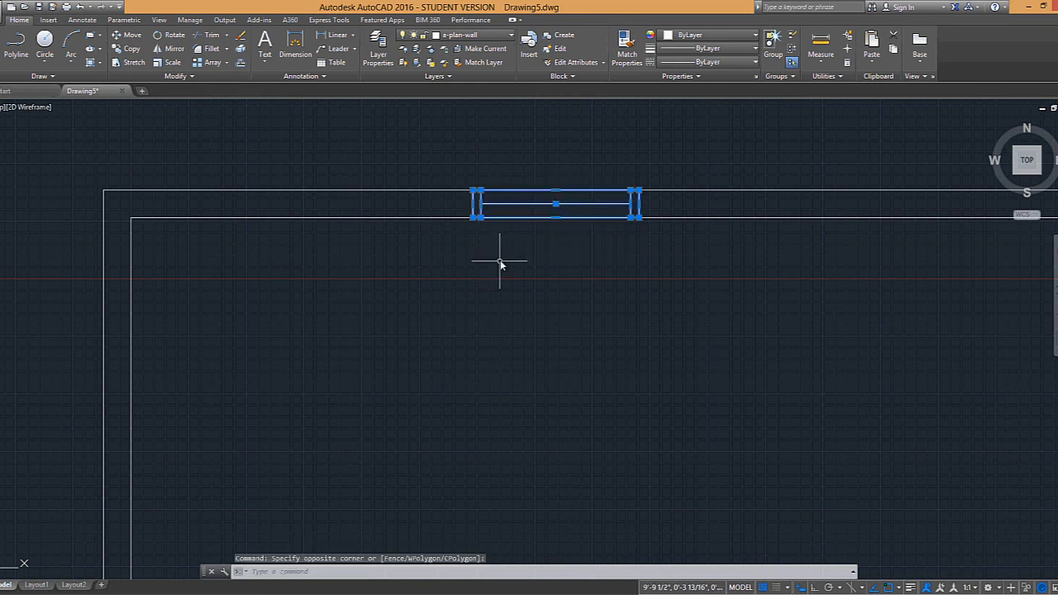
{"action": "left_click", "coordinate": [511, 35]}
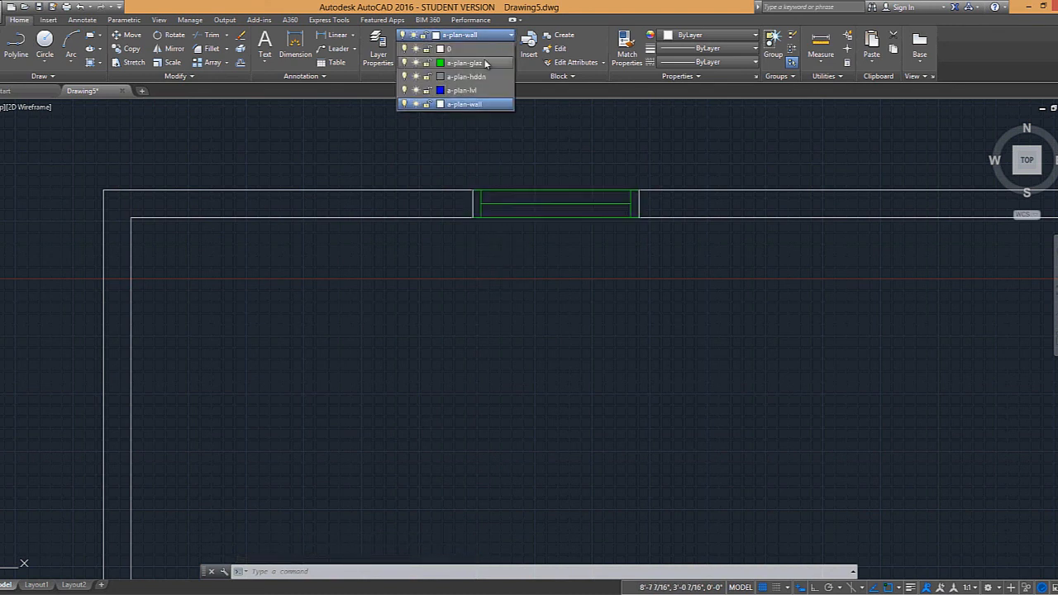
{"action": "left_click", "coordinate": [485, 64]}
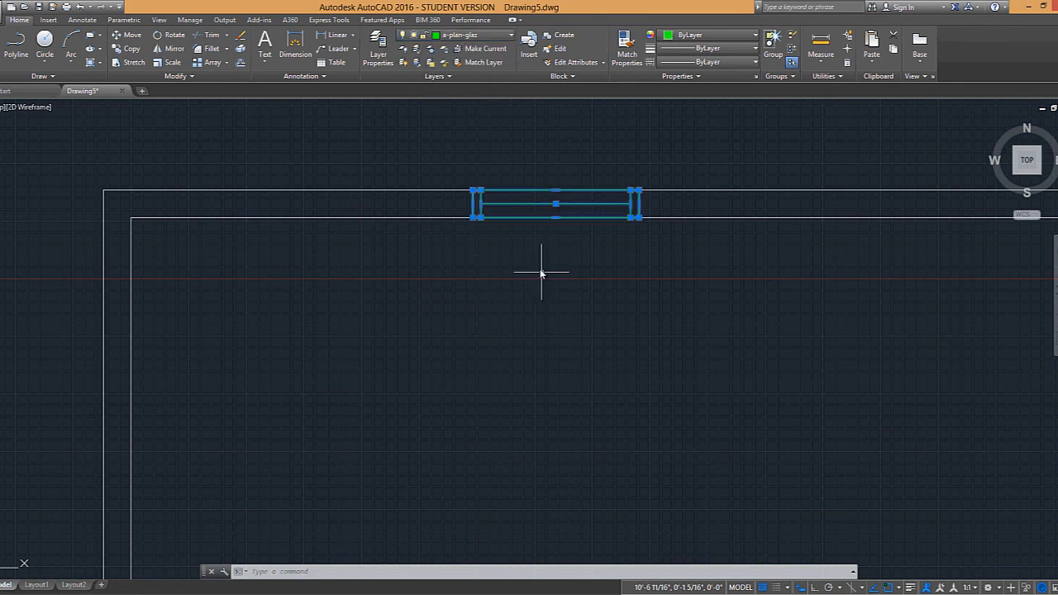
{"action": "key", "text": "Escape"}
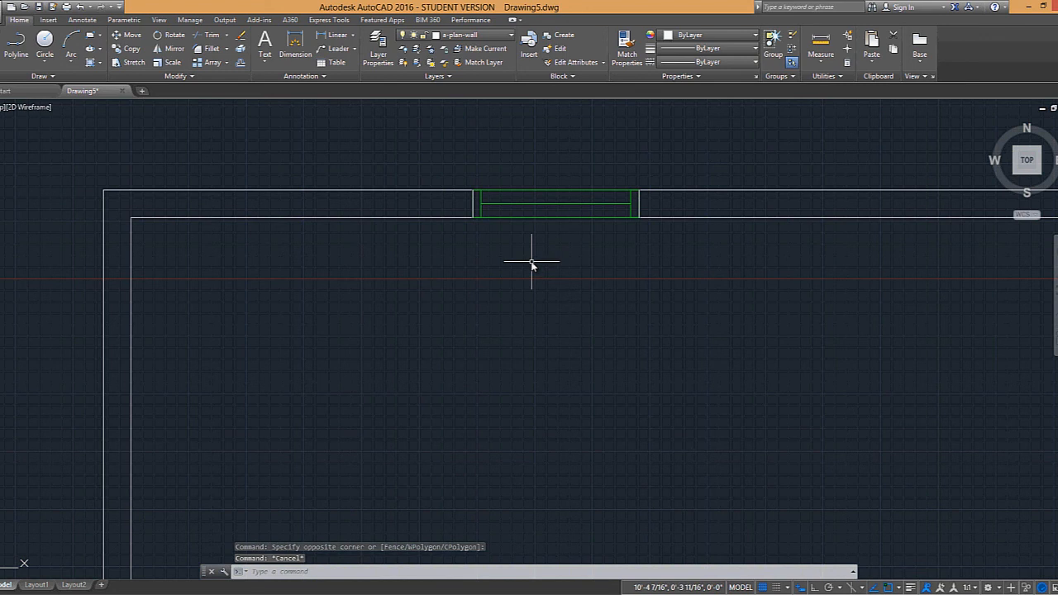
{"action": "type", "text": "u"}
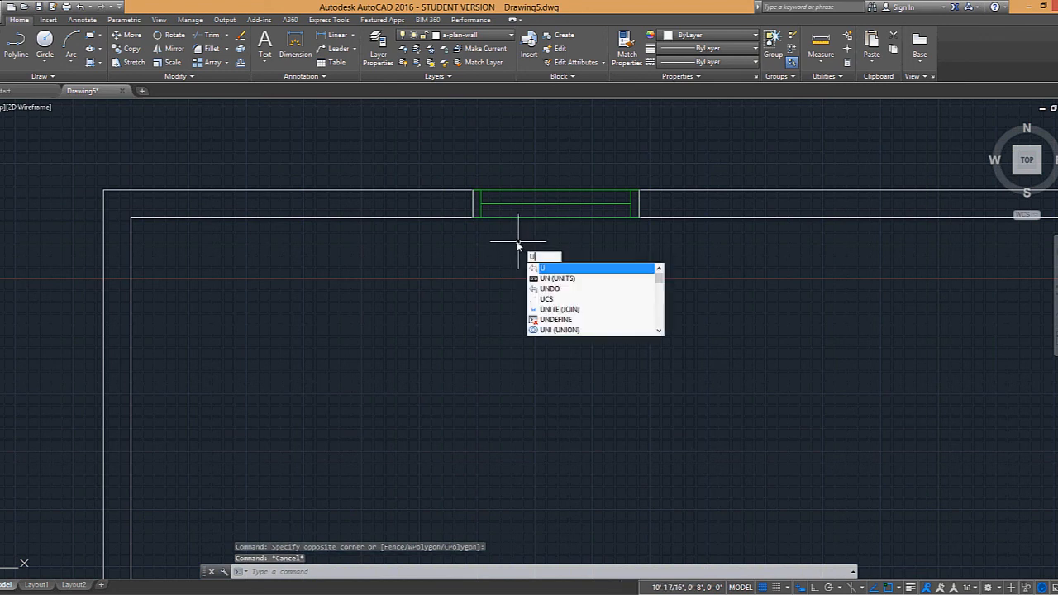
{"action": "key", "text": "Return"}
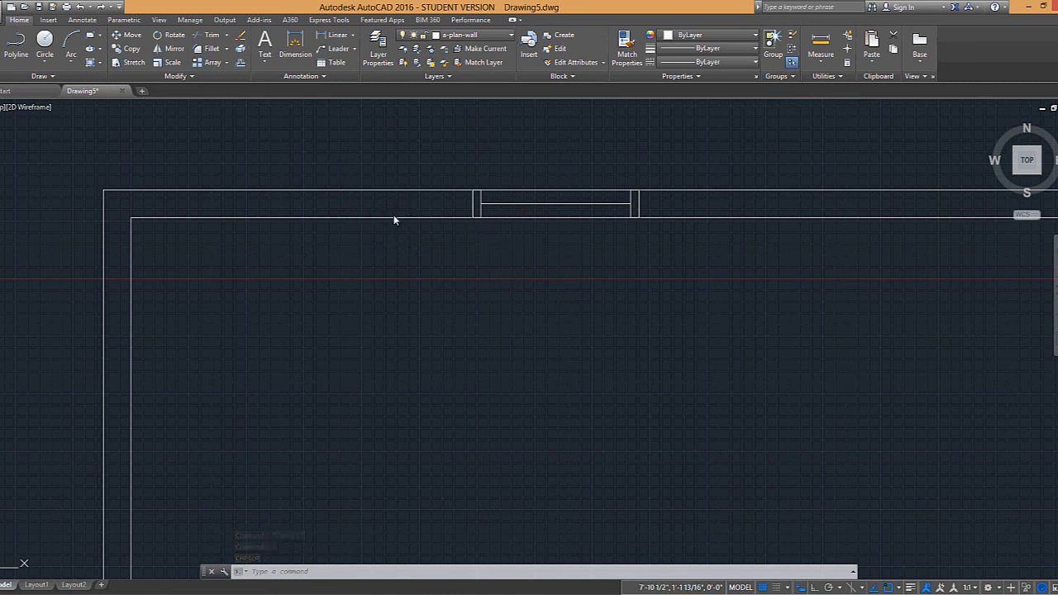
Open the object properties and set the layer of the window's rectangles and centre line to a-plan-glaz
{"action": "key", "text": "ctrl+1"}
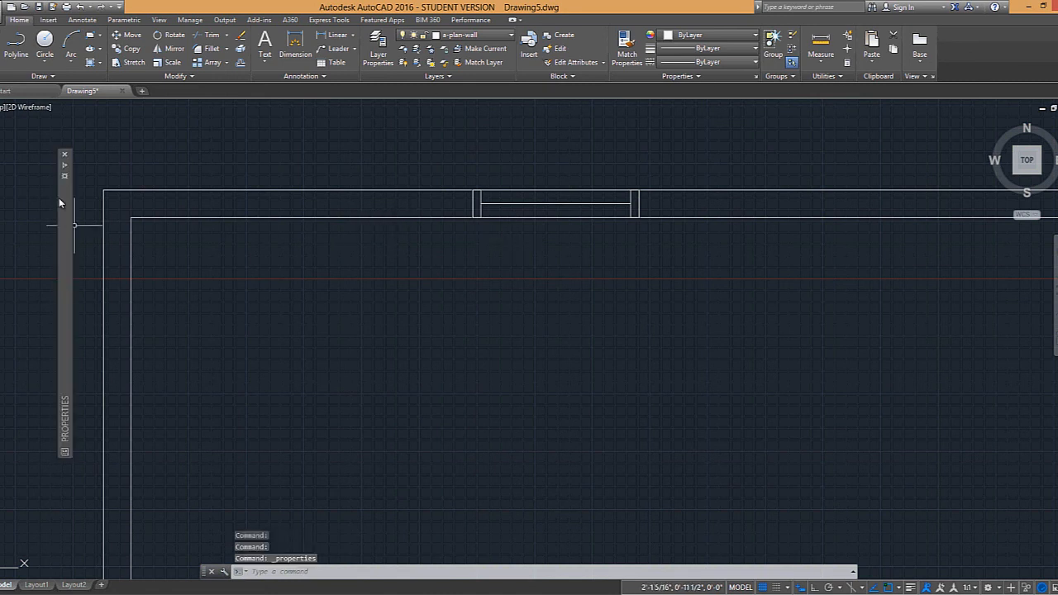
{"action": "left_click", "coordinate": [66, 167]}
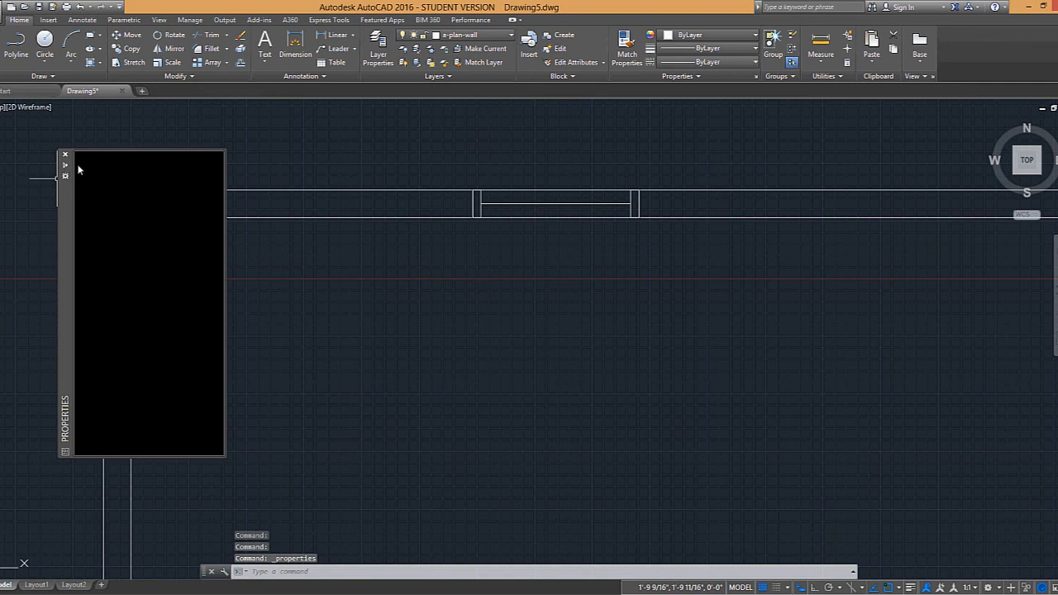
{"action": "left_click", "coordinate": [635, 183]}
{"action": "left_click", "coordinate": [476, 233]}
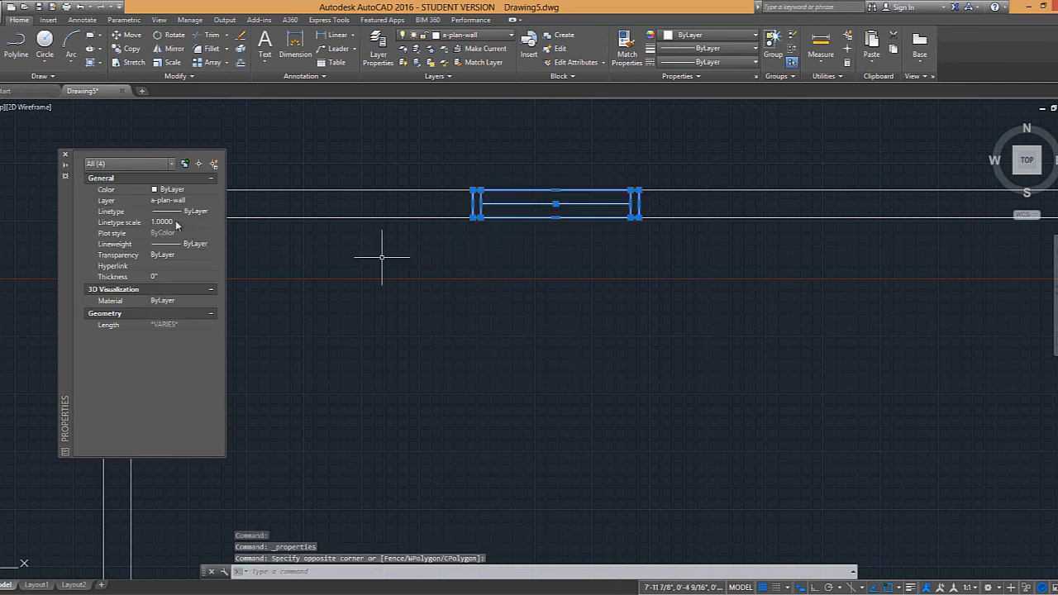
{"action": "left_click", "coordinate": [184, 201]}
{"action": "left_click", "coordinate": [212, 201]}
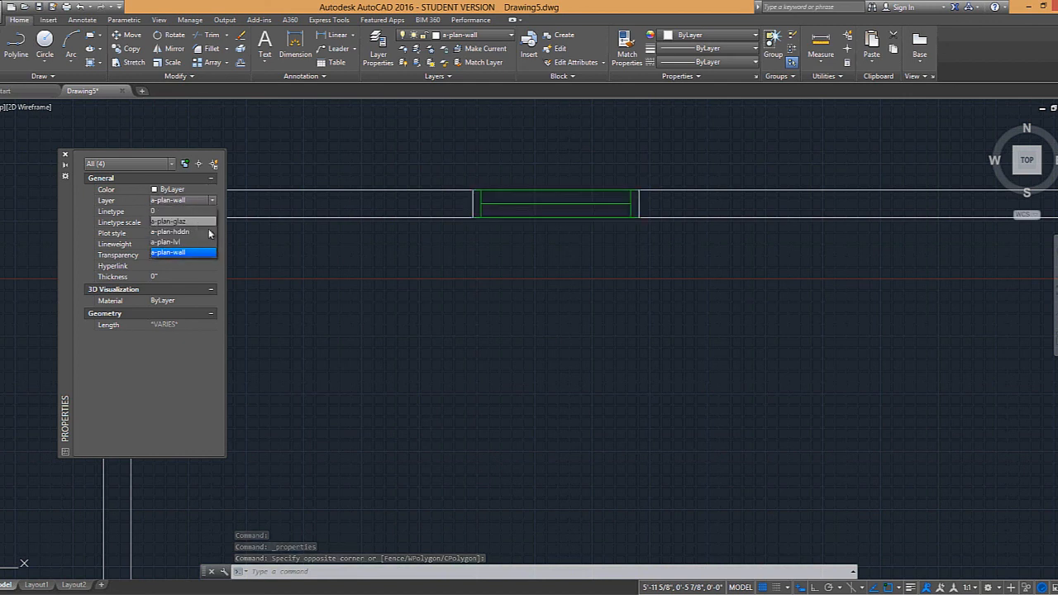
{"action": "left_click", "coordinate": [181, 222]}
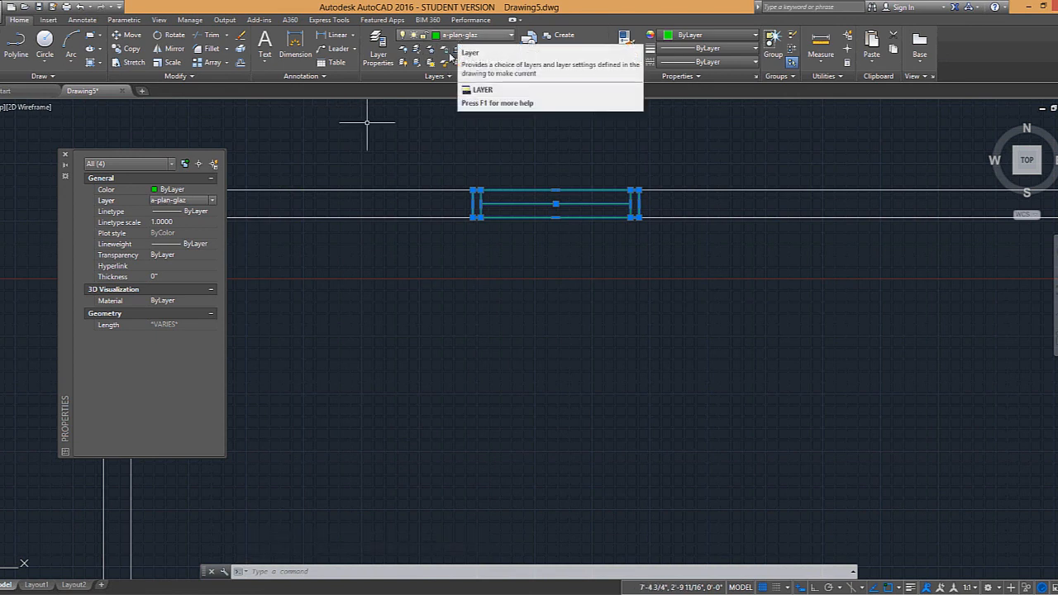
Close the object properties and undo the layer change on the window's rectangles and centre line
{"action": "left_click", "coordinate": [66, 157]}
{"action": "key", "text": "Escape"}
{"action": "left_click", "coordinate": [66, 157]}
{"action": "type", "text": "u"}
{"action": "key", "text": "Return"}
{"action": "type", "text": "u"}
{"action": "key", "text": "Return"}
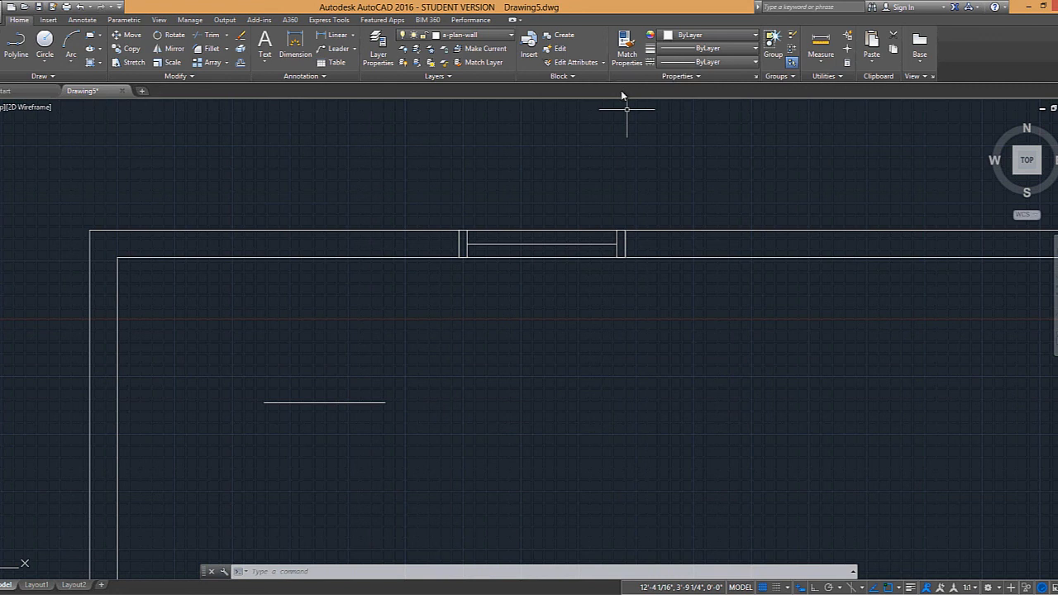
Assign the loose horizontal line inside the walls, below the window, to the a-plan-glaz layer
{"action": "left_click", "coordinate": [379, 416]}
{"action": "left_click", "coordinate": [342, 363]}
{"action": "left_click", "coordinate": [507, 35]}
{"action": "left_click", "coordinate": [459, 63]}
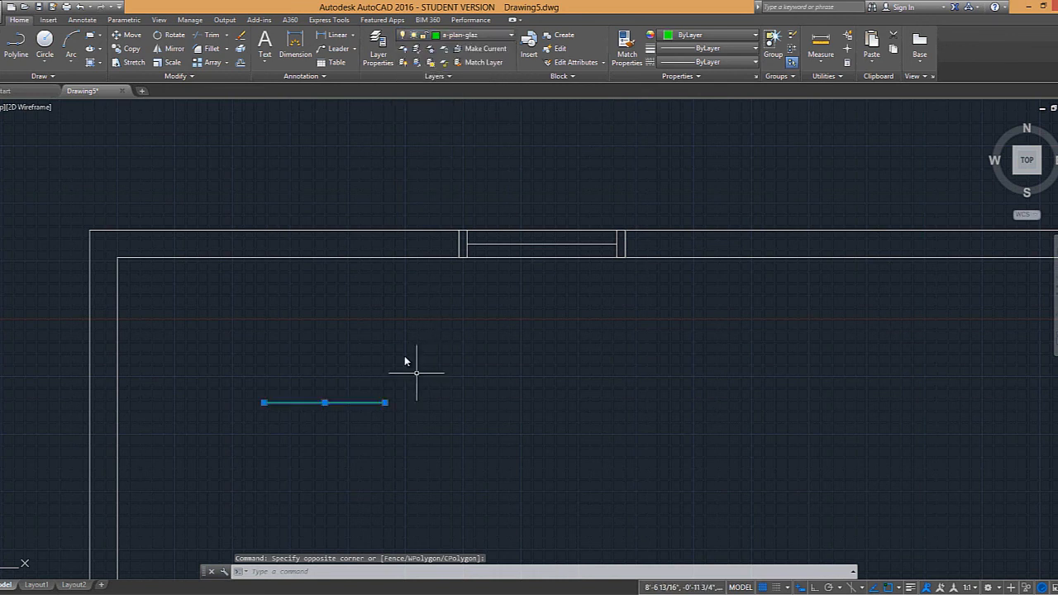
{"action": "key", "text": "Escape"}
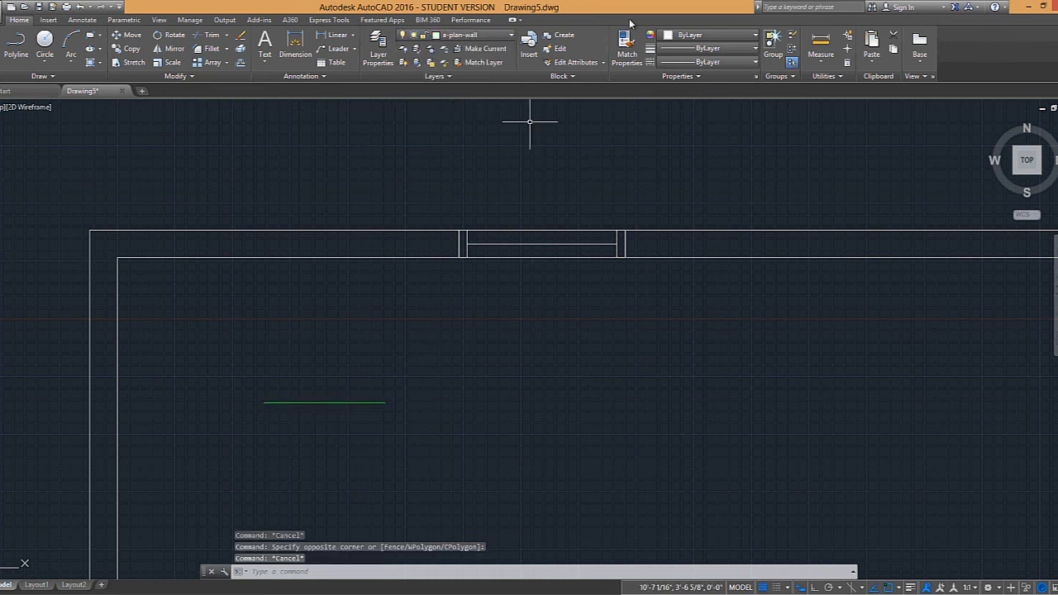
Match the properties of the loose a-plan-glaz line onto the window's rectangles and centre line
{"action": "left_click", "coordinate": [374, 404]}
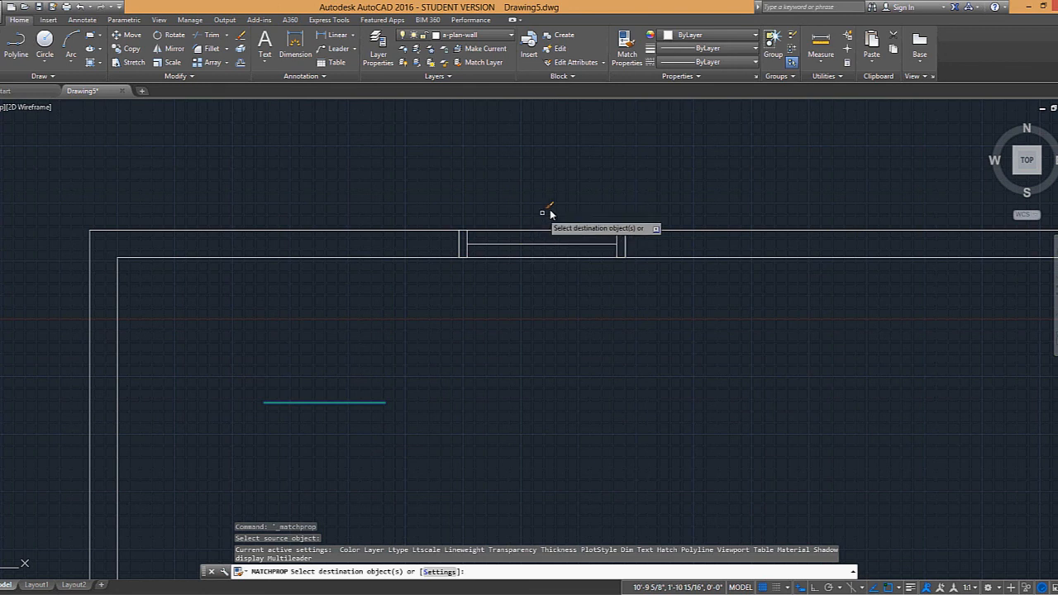
{"action": "left_click", "coordinate": [623, 196]}
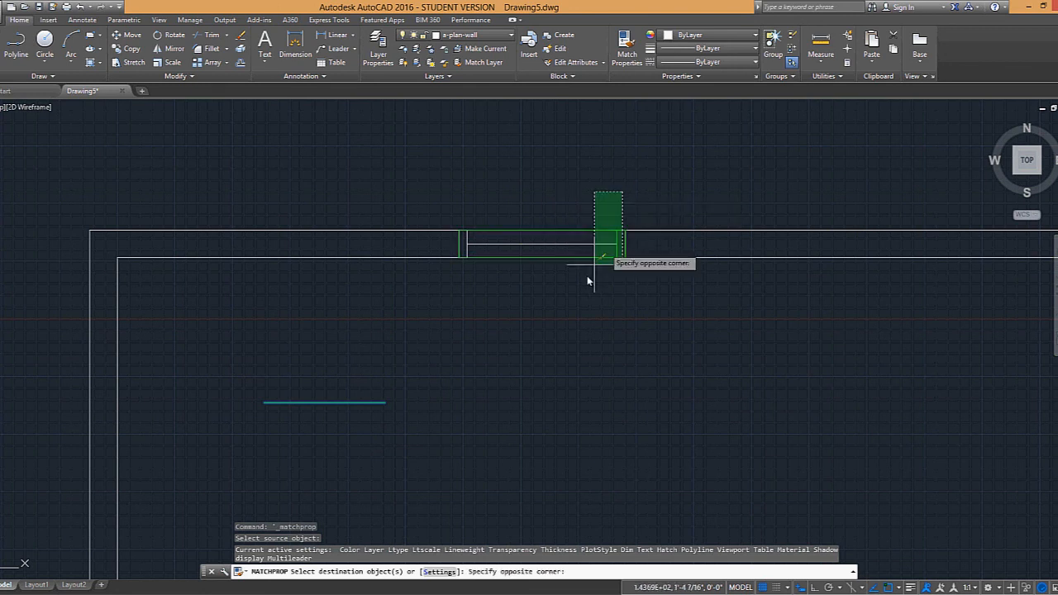
{"action": "right_click", "coordinate": [545, 304]}
{"action": "left_click", "coordinate": [560, 312]}
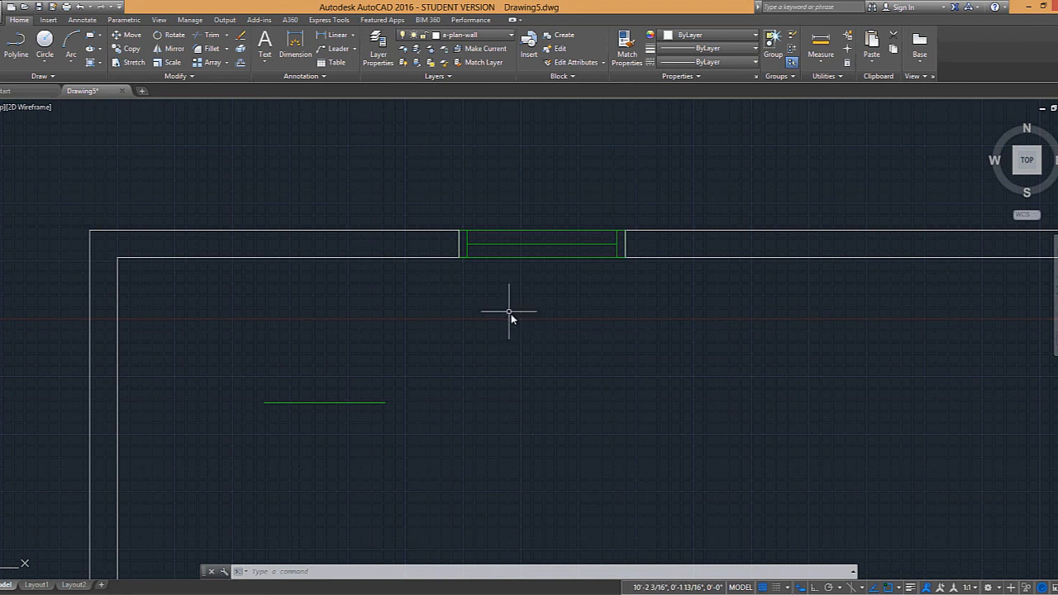
Start the LAYWALK command and place its dialog clear of the walls and window
{"action": "scroll", "coordinate": [508, 315], "scroll_direction": "down", "scroll_amount": 2}
{"action": "middle_click_drag", "start_coordinate": [512, 317], "coordinate": [565, 307]}
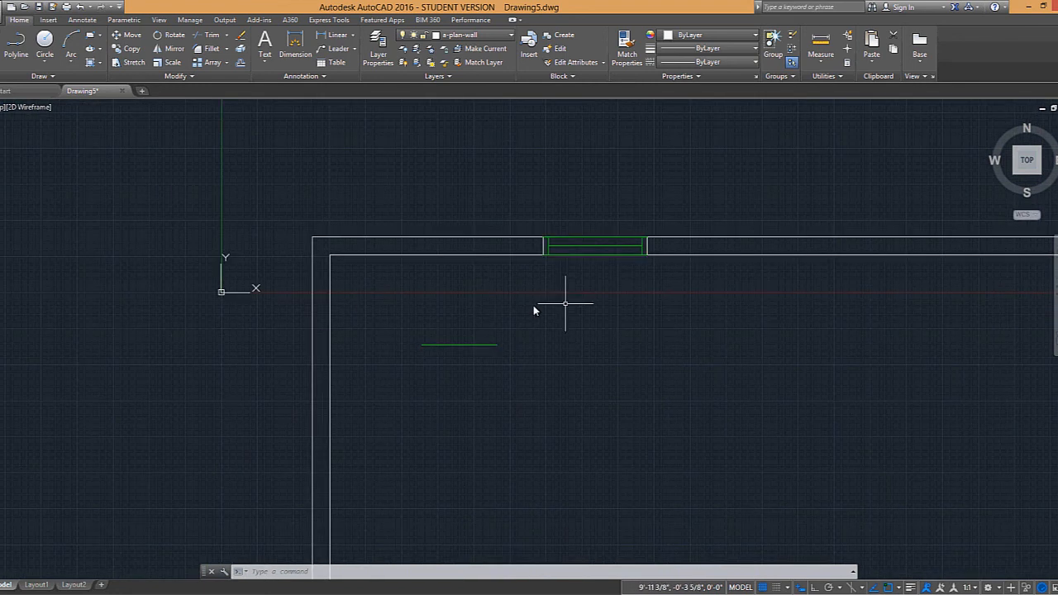
{"action": "scroll", "coordinate": [486, 306], "scroll_direction": "down", "scroll_amount": 2}
{"action": "type", "text": "layer"}
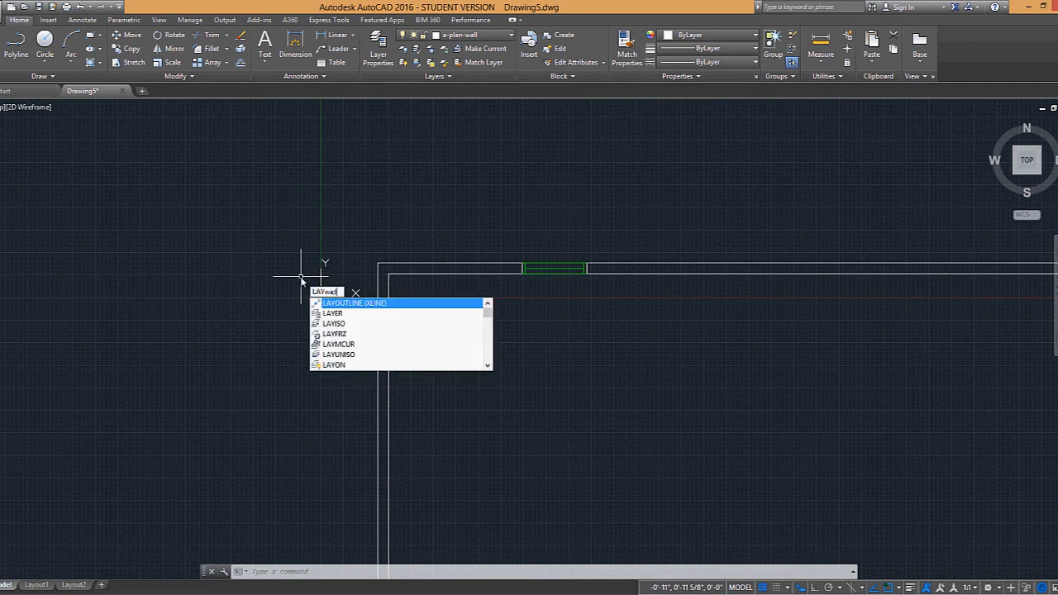
{"action": "type", "text": "lk"}
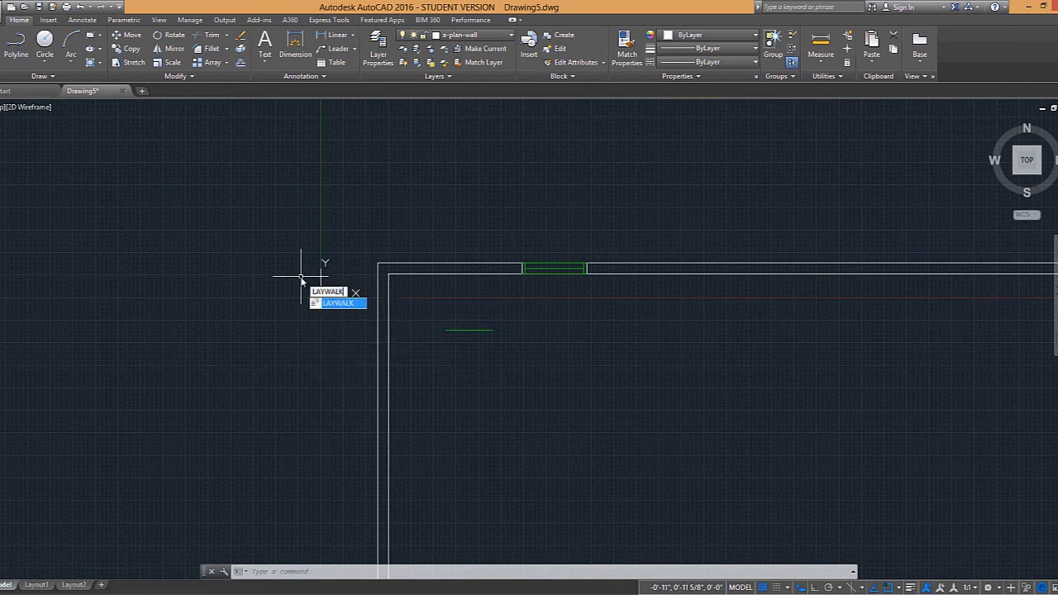
{"action": "key", "text": "Return"}
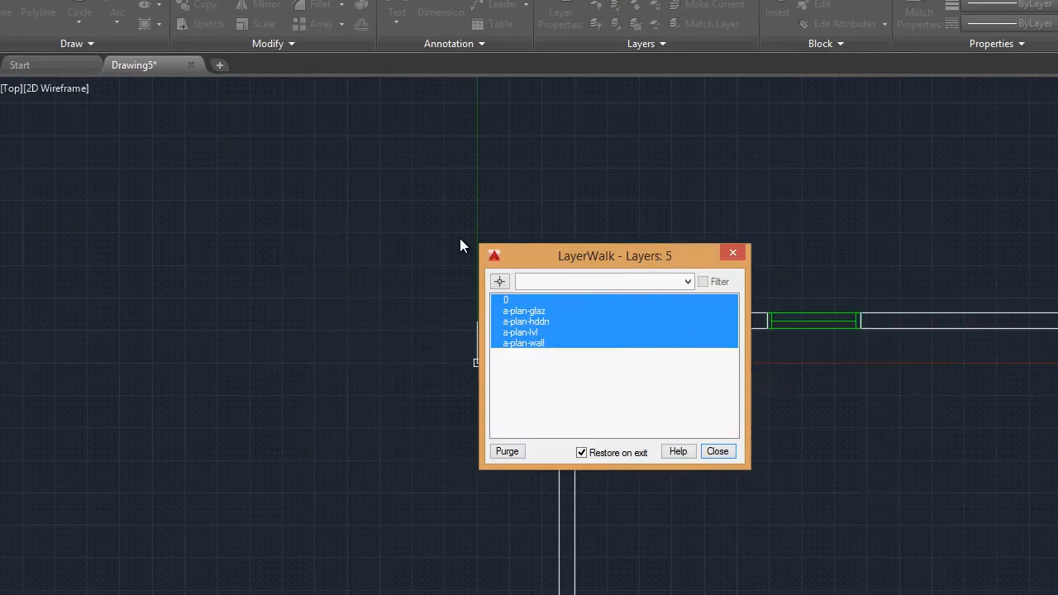
{"action": "left_click_drag", "start_coordinate": [636, 254], "coordinate": [339, 229]}
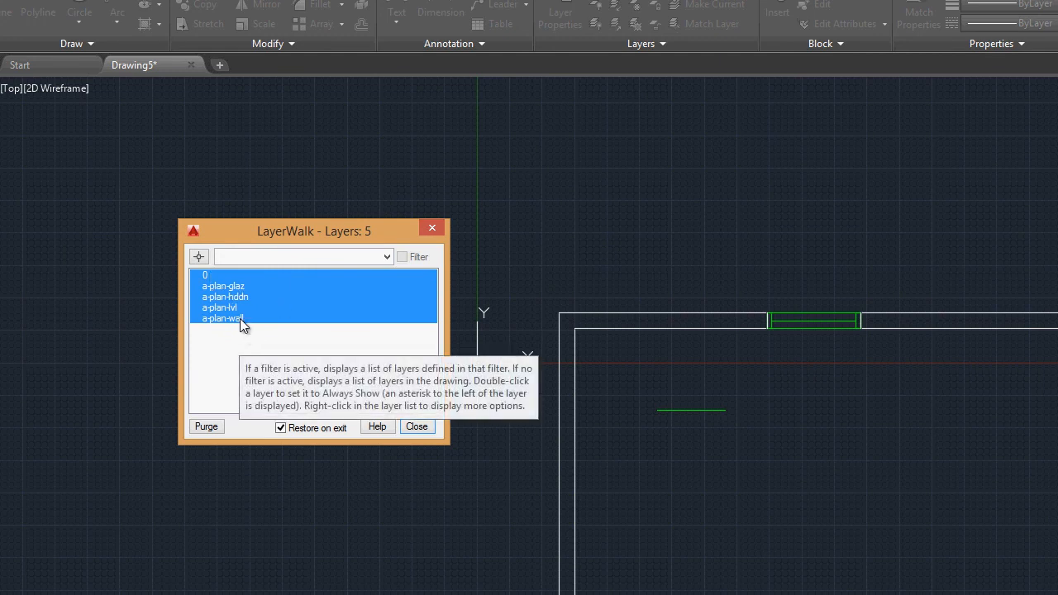
Isolate layers 0, a-plan-glaz, a-plan-hddn, a-plan-lvl and a-plan-wall one at a time, returning to layer 0
{"action": "left_click", "coordinate": [228, 276]}
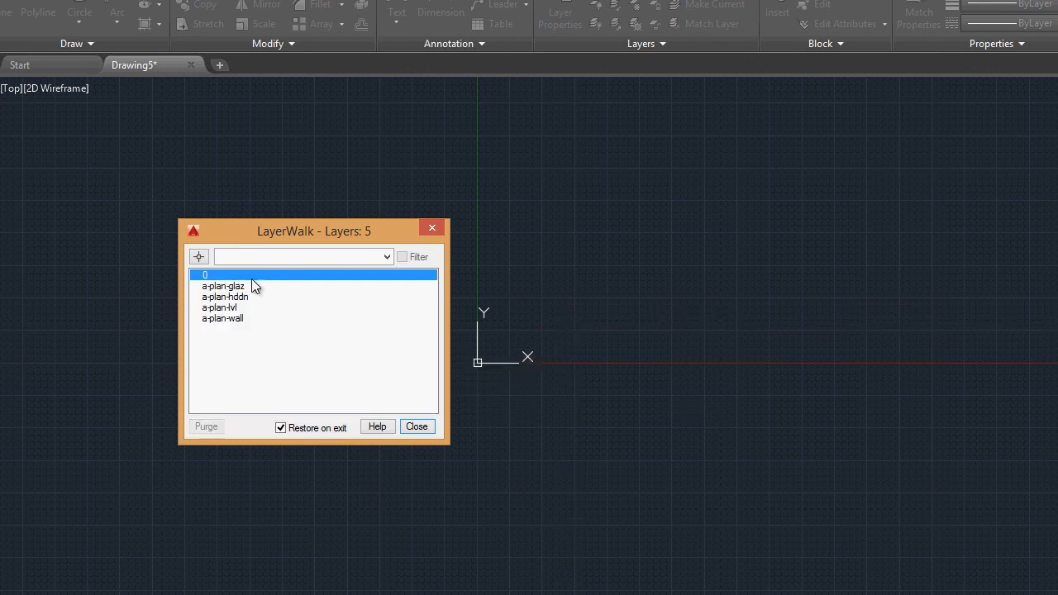
{"action": "left_click", "coordinate": [241, 285]}
{"action": "left_click", "coordinate": [239, 296]}
{"action": "left_click", "coordinate": [224, 308]}
{"action": "left_click", "coordinate": [223, 318]}
{"action": "left_click", "coordinate": [221, 276]}
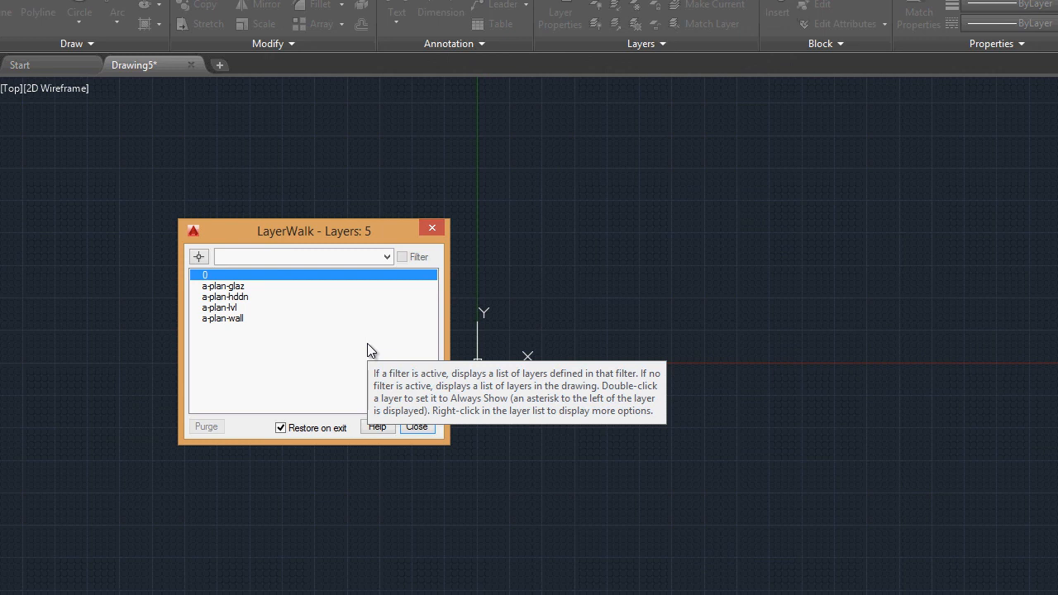
Walk through the layers again from a-plan-glaz to a-plan-wall, isolate a-plan-glaz once more, and close the layer walk
{"action": "key", "text": "Down"}
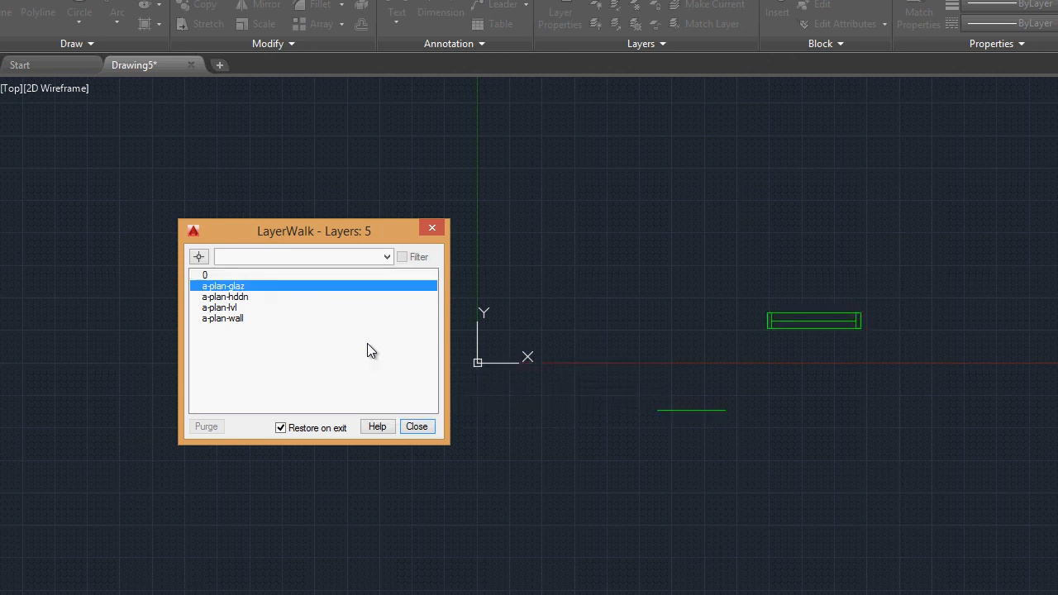
{"action": "key", "text": "Down"}
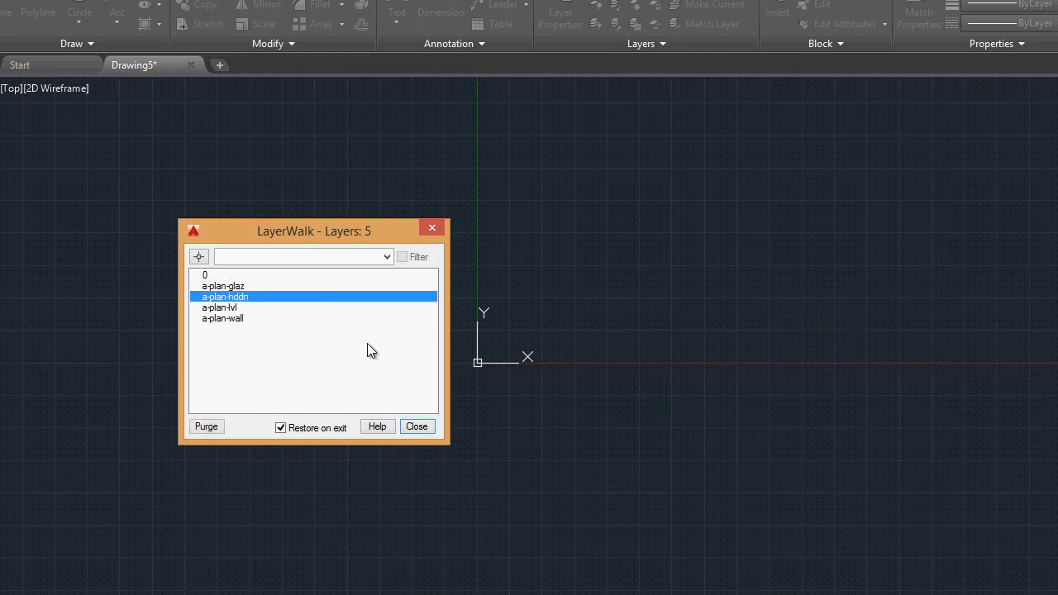
{"action": "key", "text": "Down"}
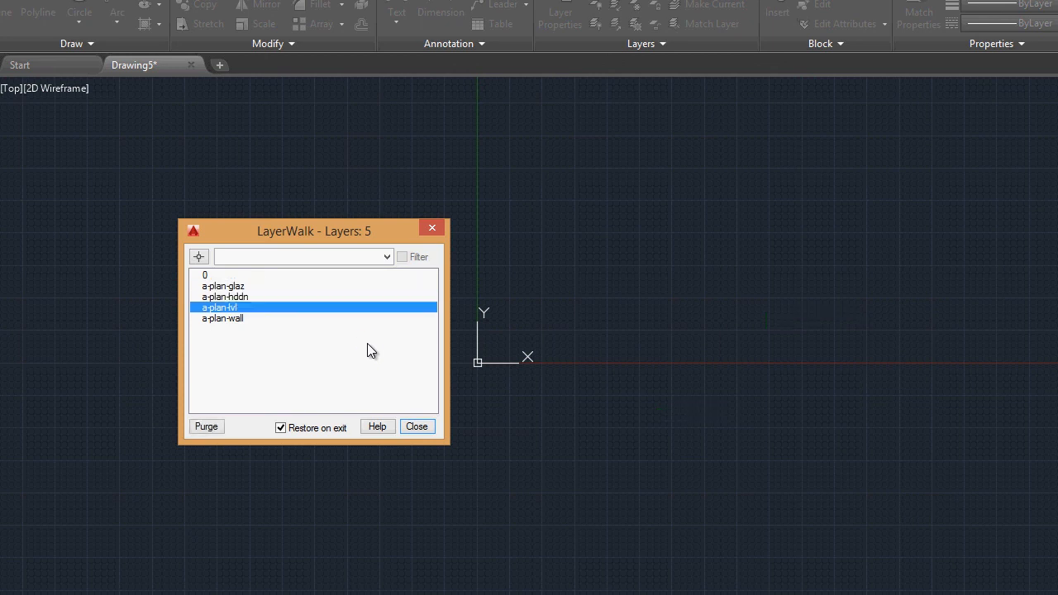
{"action": "key", "text": "Down"}
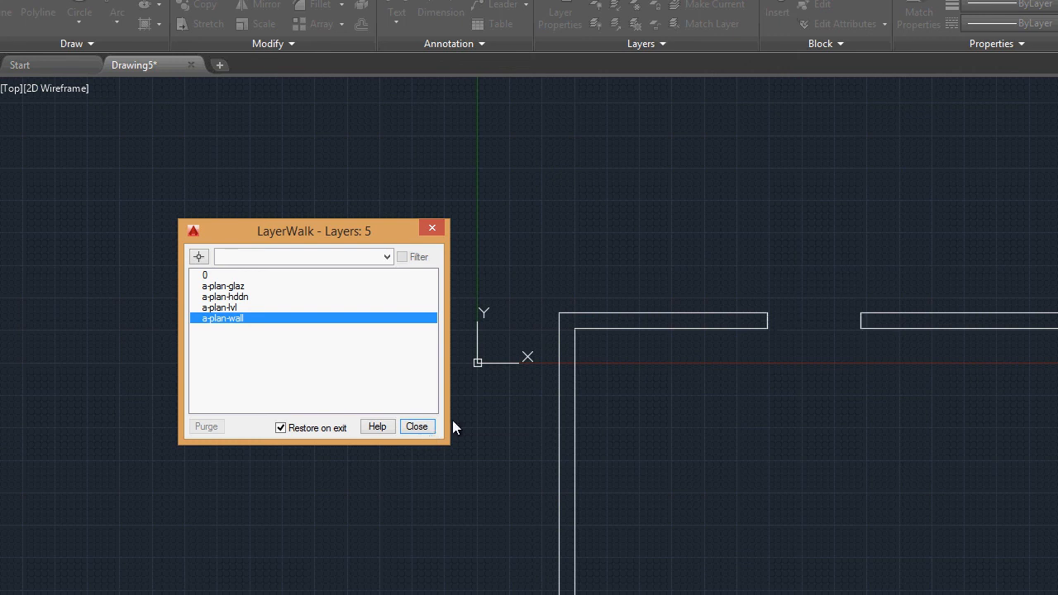
{"action": "left_click", "coordinate": [247, 287]}
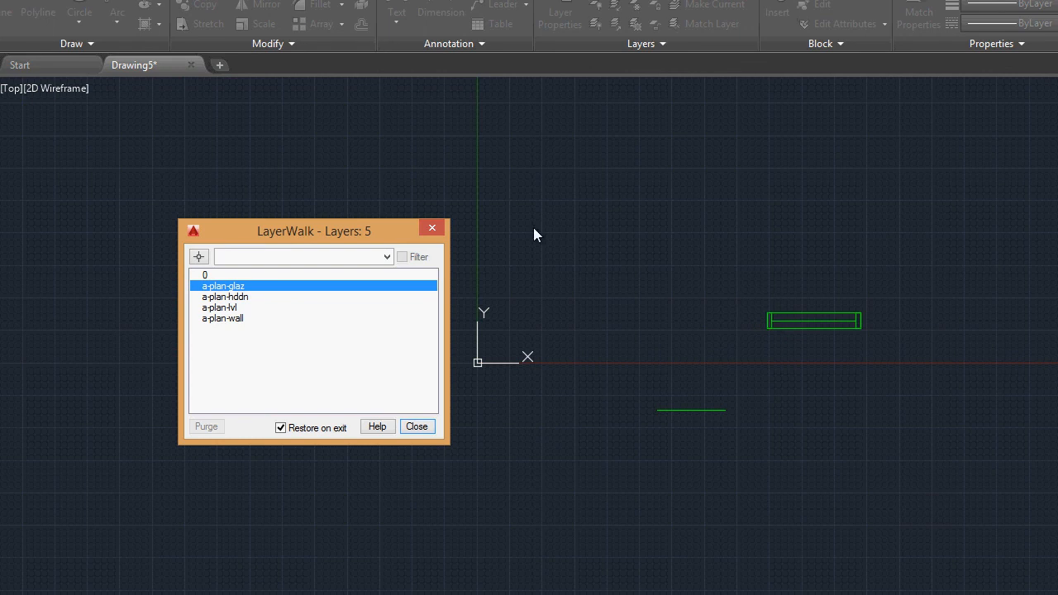
{"action": "left_click", "coordinate": [270, 343]}
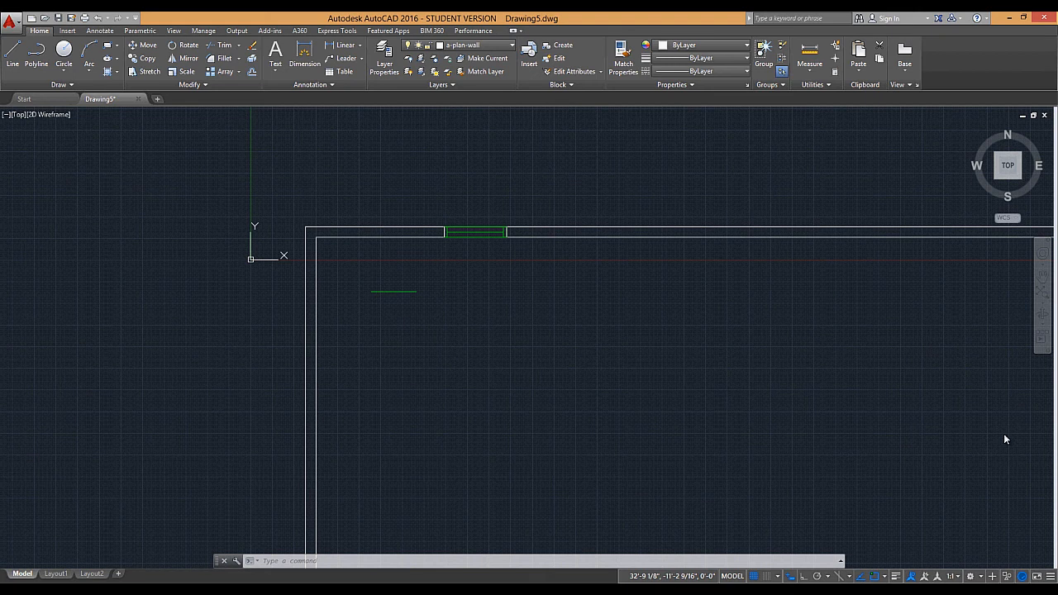